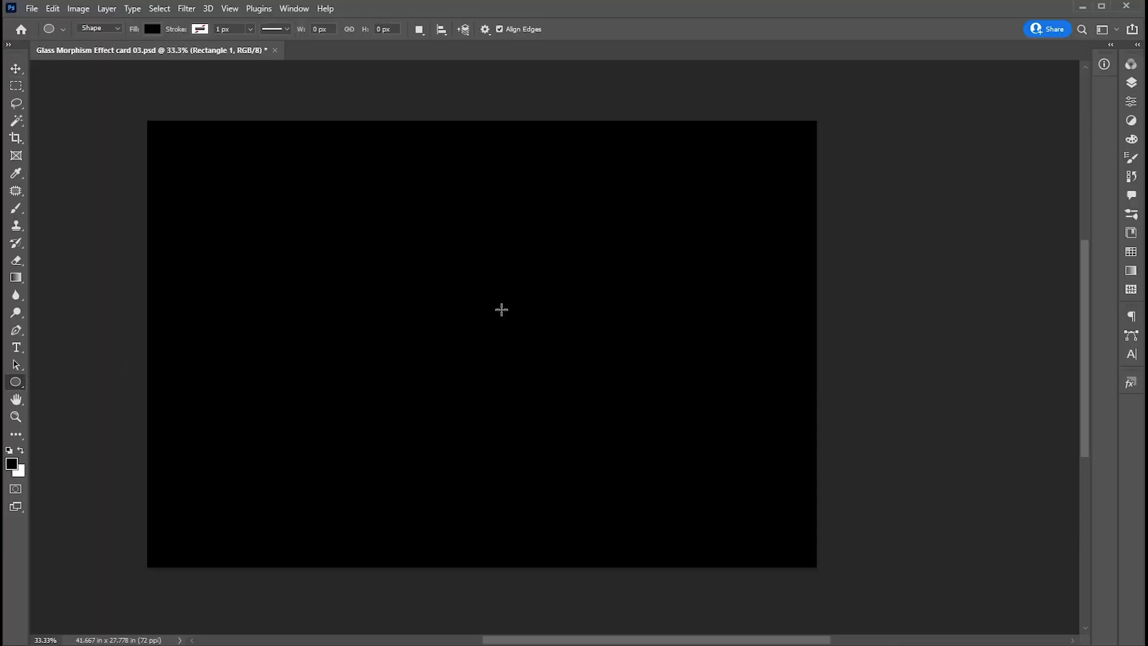
- Draw a circle on the black background and give it a white fill
drag(500, 307, 672, 461)
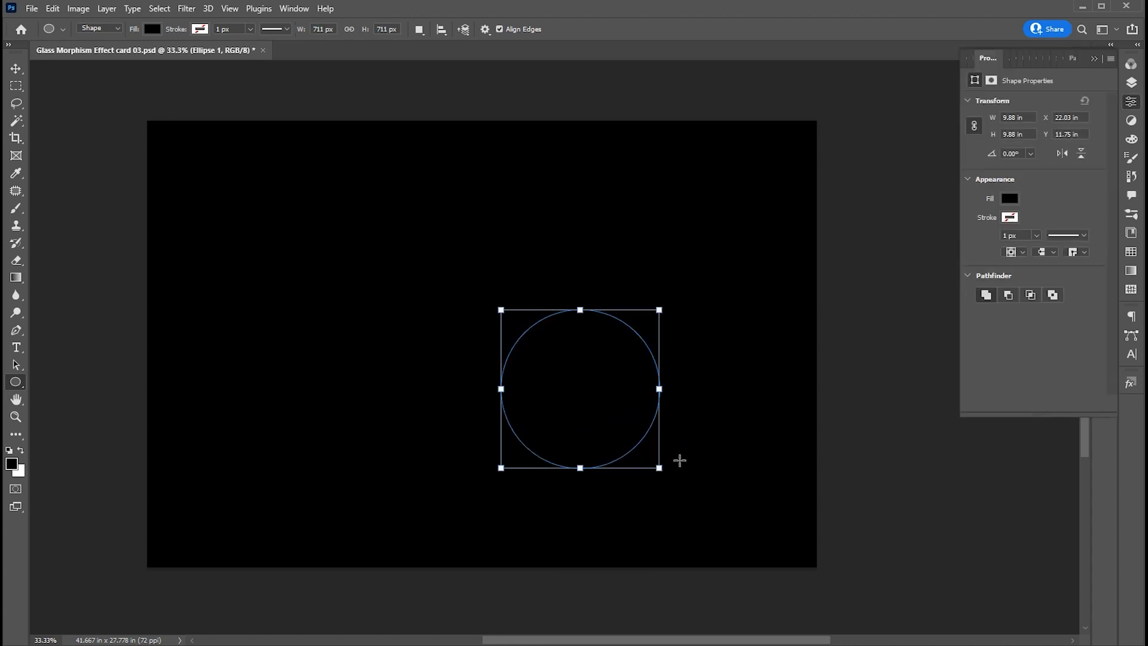
click(1008, 200)
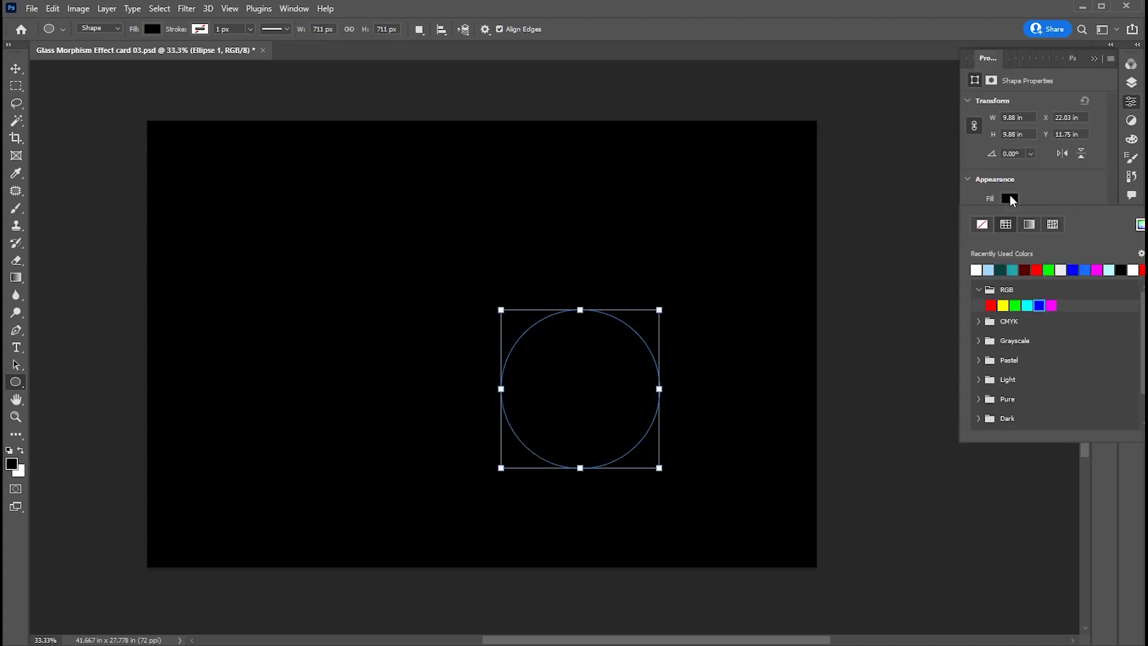
click(977, 270)
click(1058, 179)
click(1095, 58)
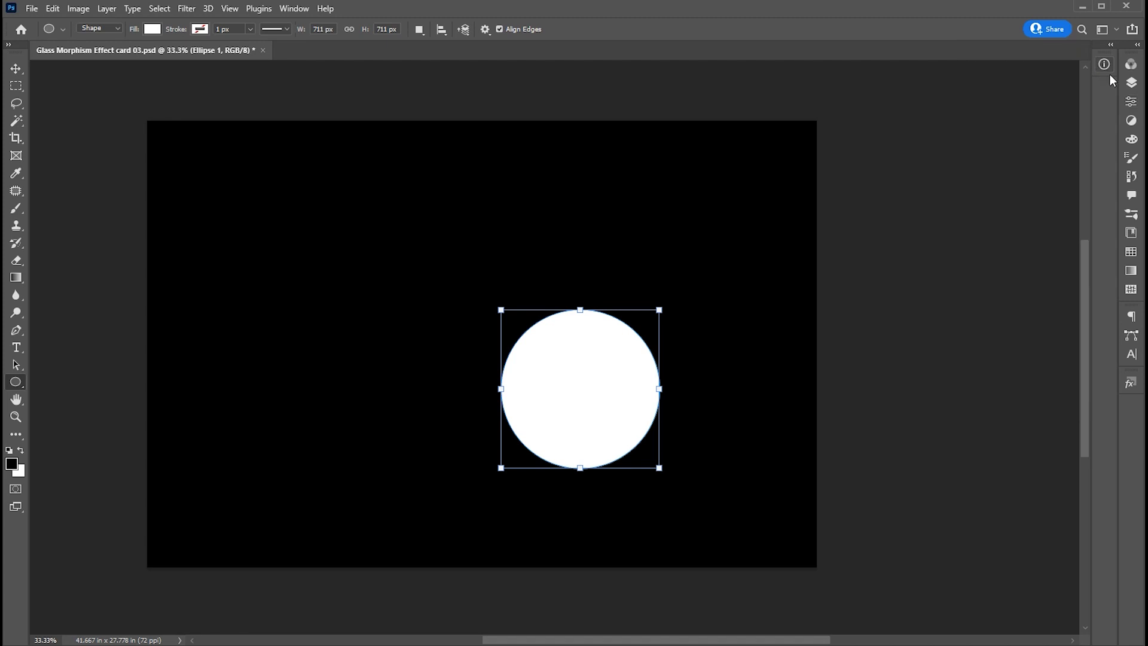
- Add a Gradient Overlay with the blue preset to the Ellipse 1 layer
click(1132, 83)
right_click(1025, 138)
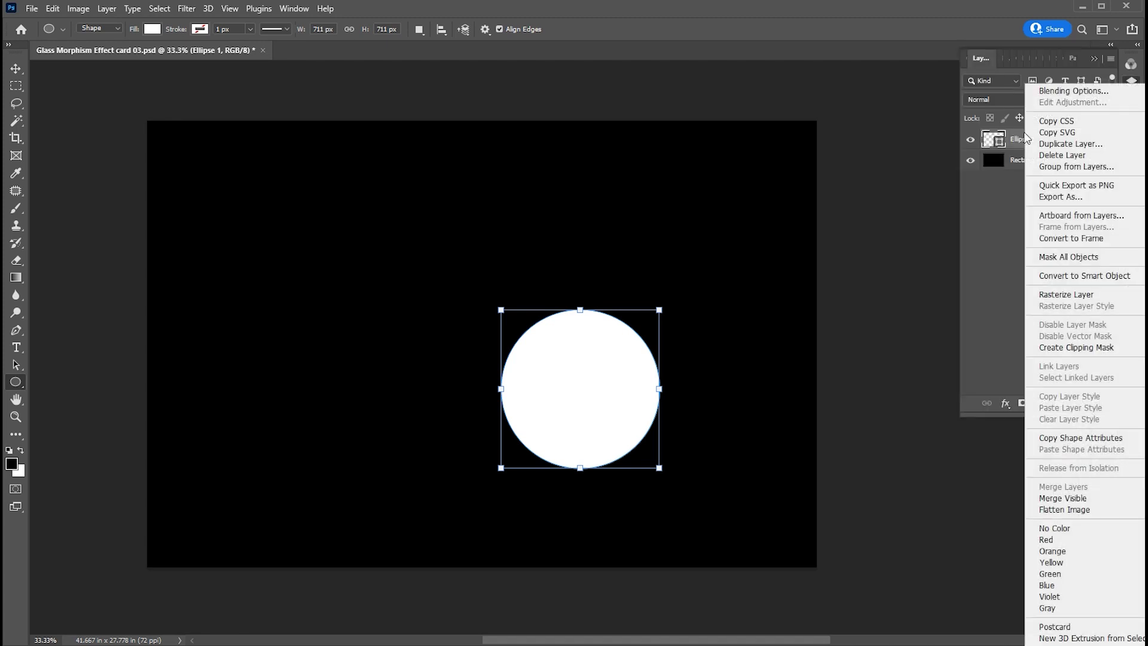
click(1043, 92)
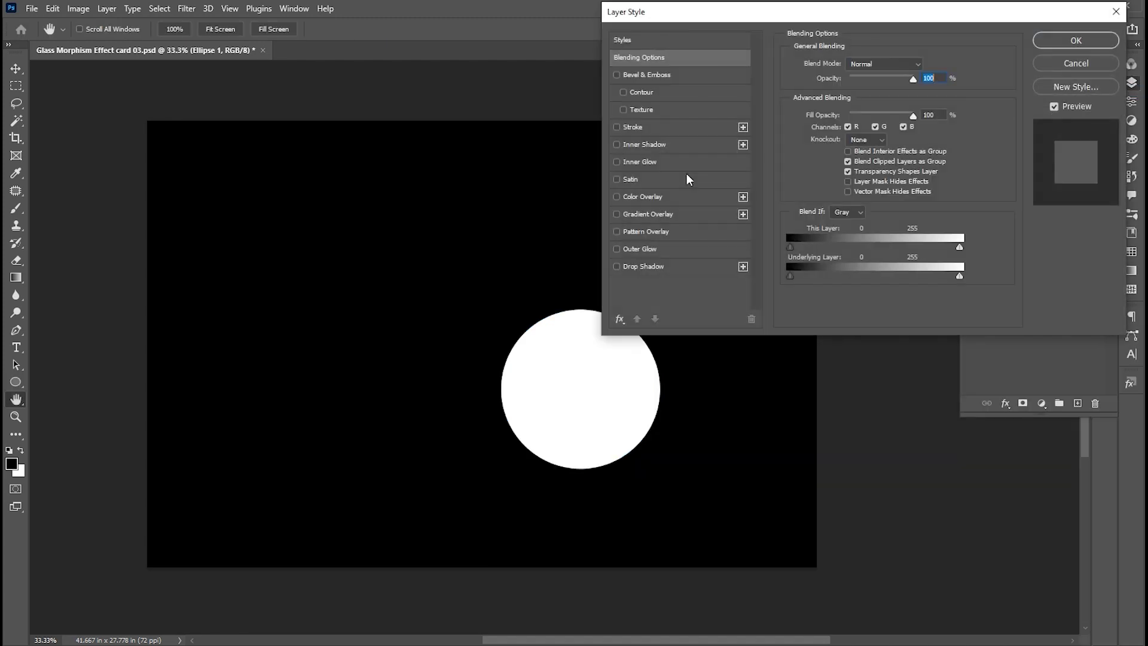
click(619, 214)
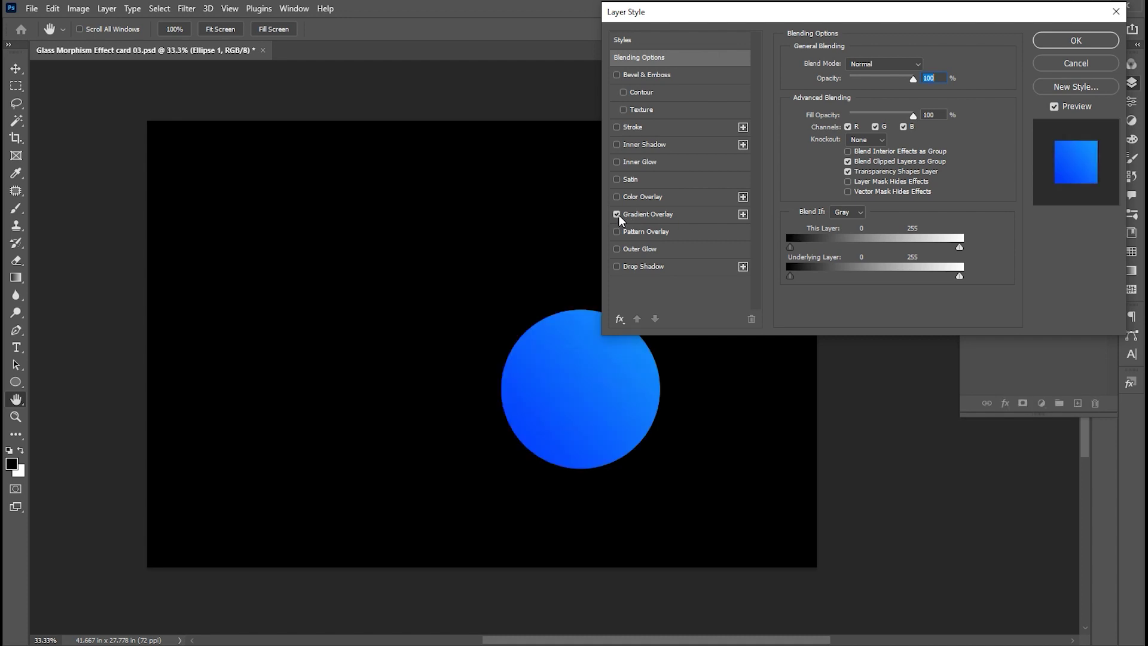
click(651, 214)
click(871, 97)
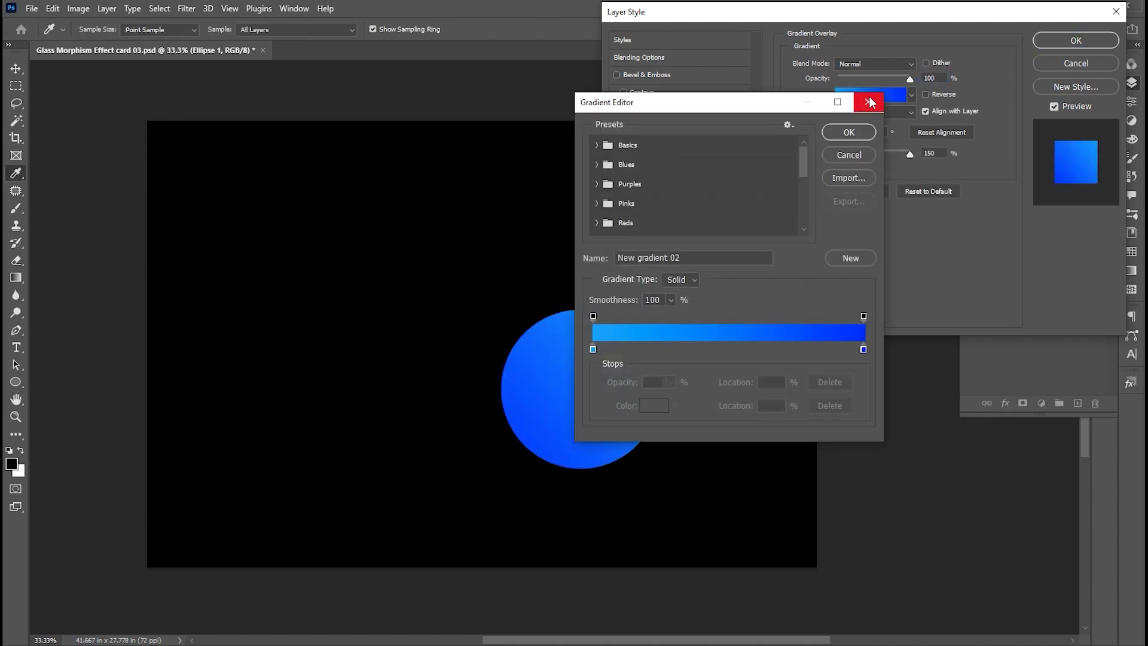
drag(804, 159, 803, 232)
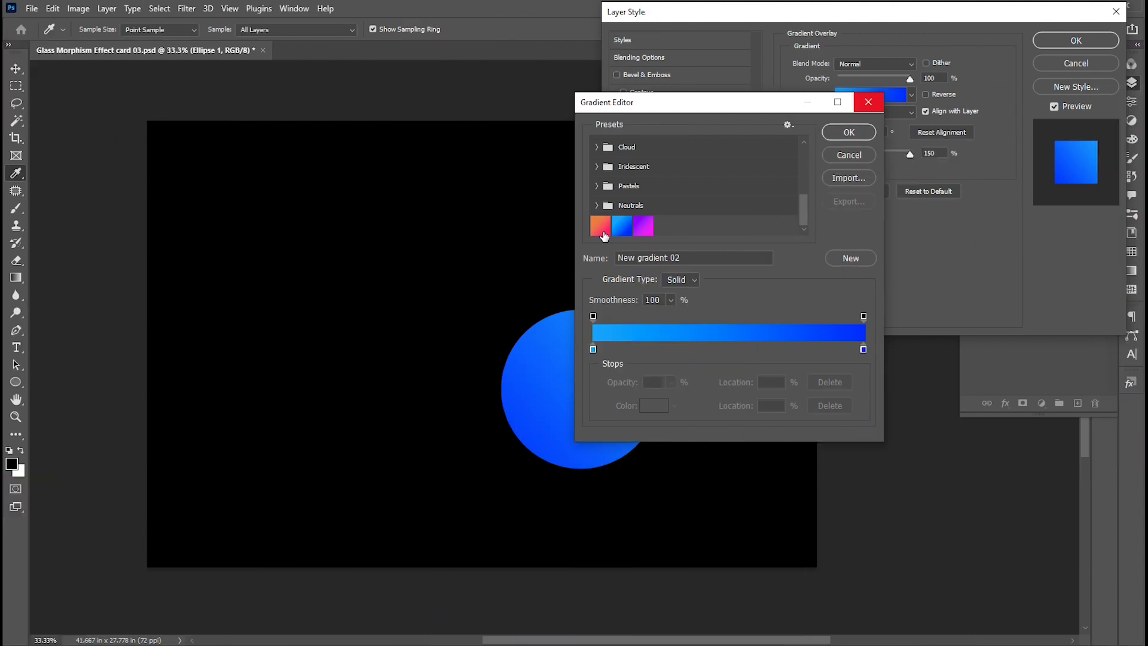
click(620, 227)
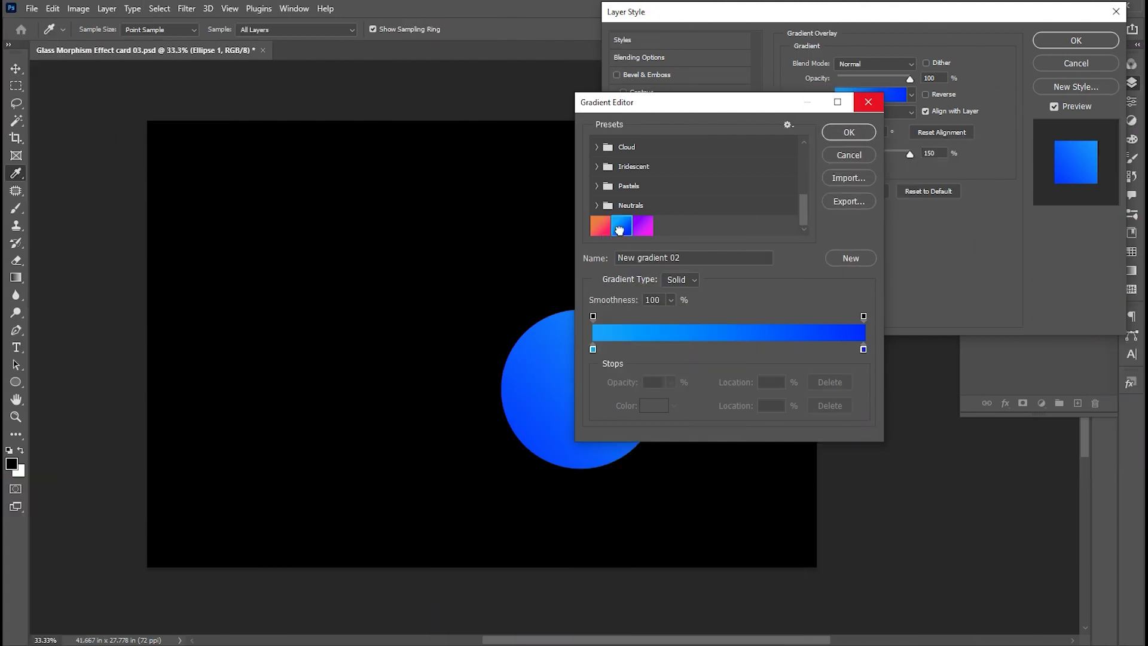
click(849, 132)
click(1092, 41)
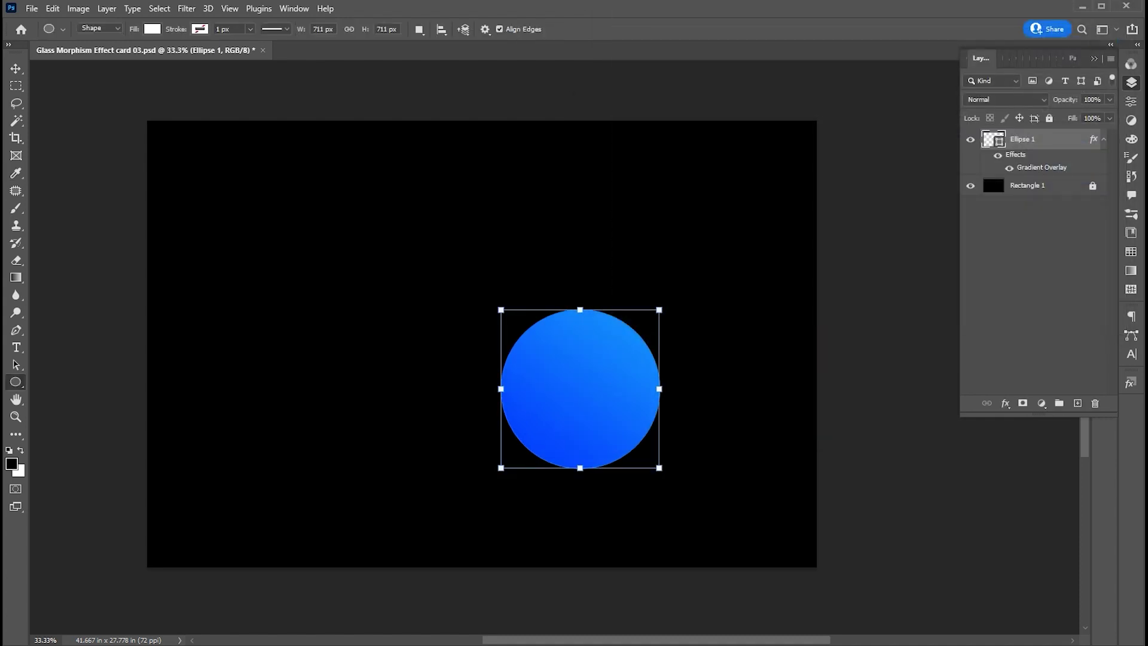
click(16, 68)
- Duplicate the blue circle and shrink the copy, shifting it slightly right
drag(564, 393, 585, 257)
key(ctrl)
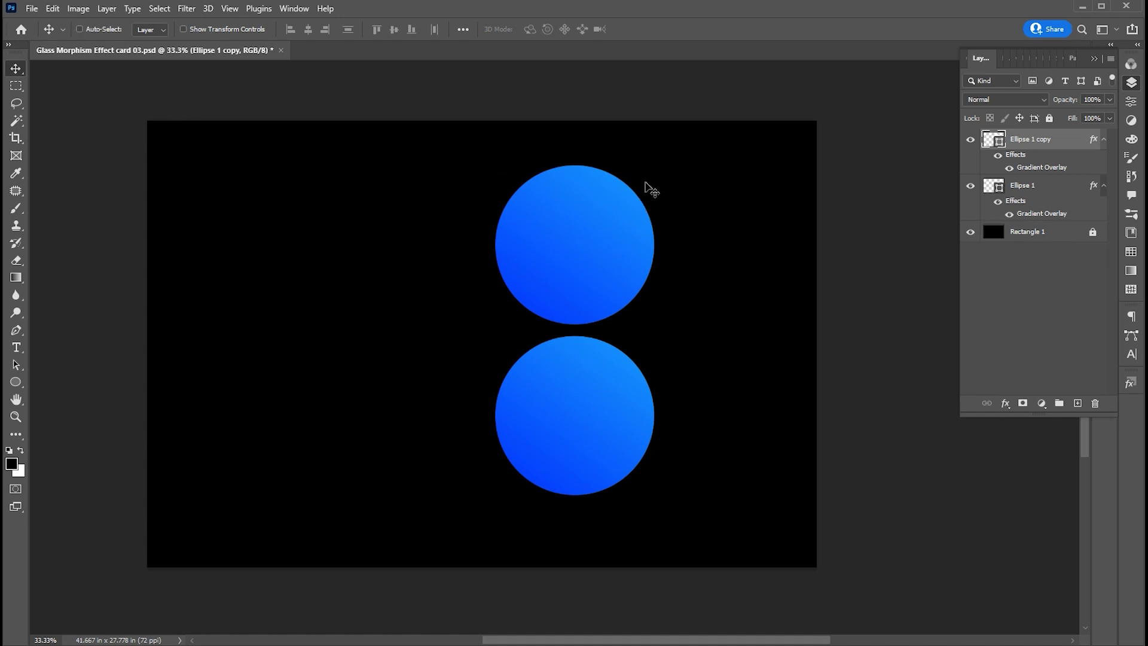
key(ctrl+t)
drag(654, 165, 633, 188)
drag(597, 251, 614, 256)
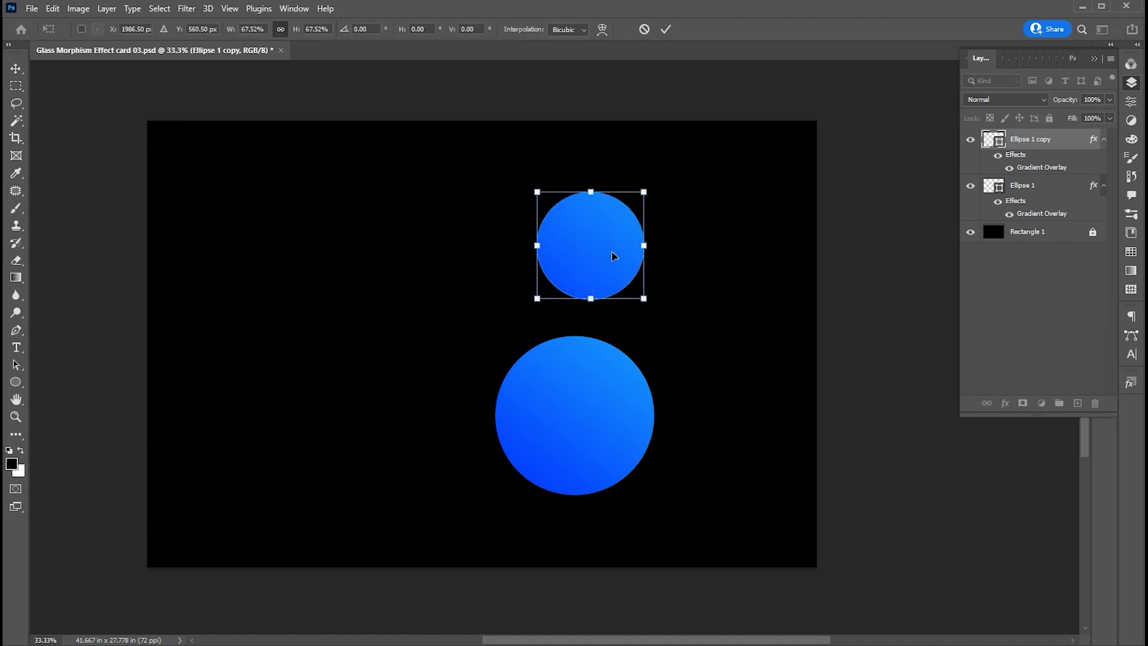
key(Return)
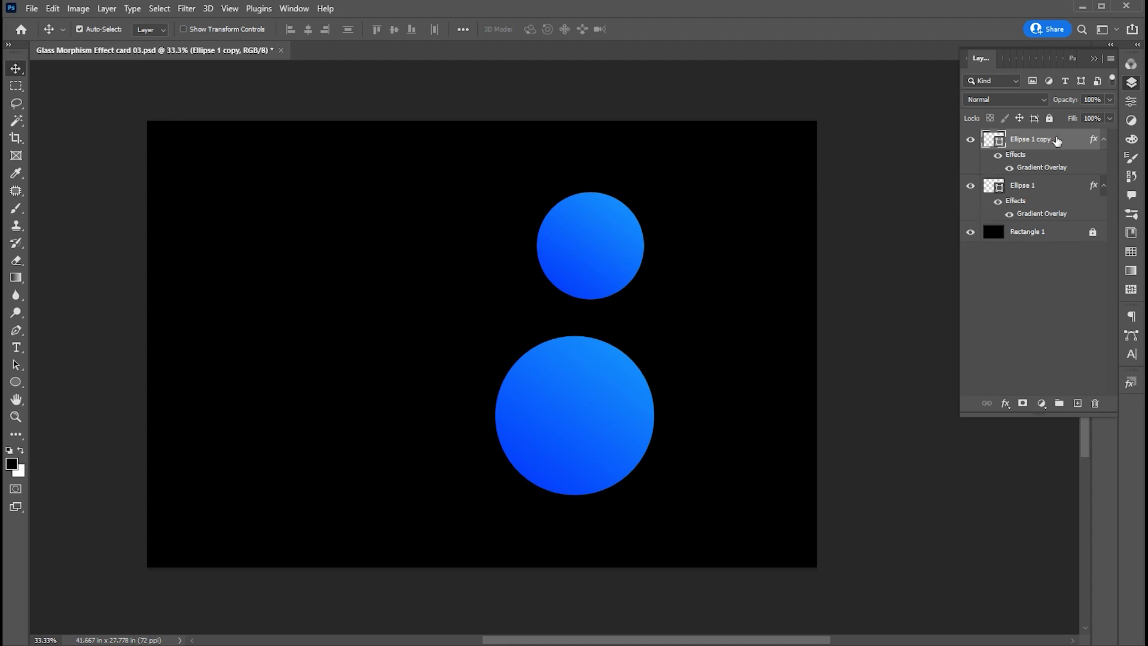
- Recolour the copy with the purple–magenta gradient preset and move it upper left
double_click(1052, 139)
click(862, 96)
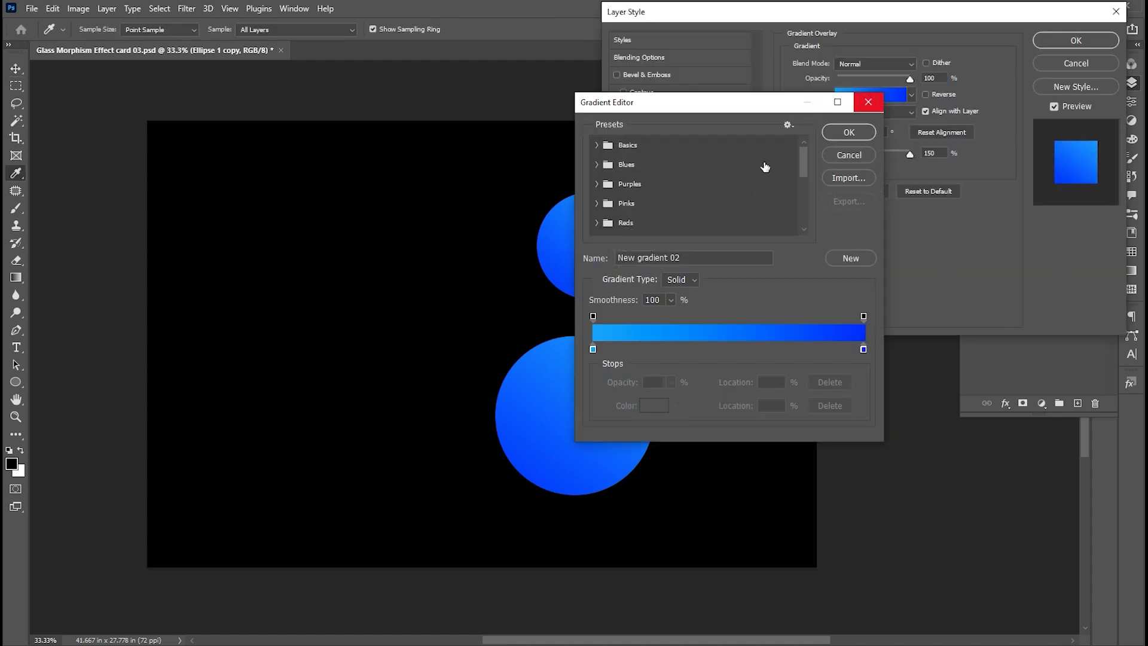
scroll(746, 202, down, 2)
scroll(744, 201, down, 3)
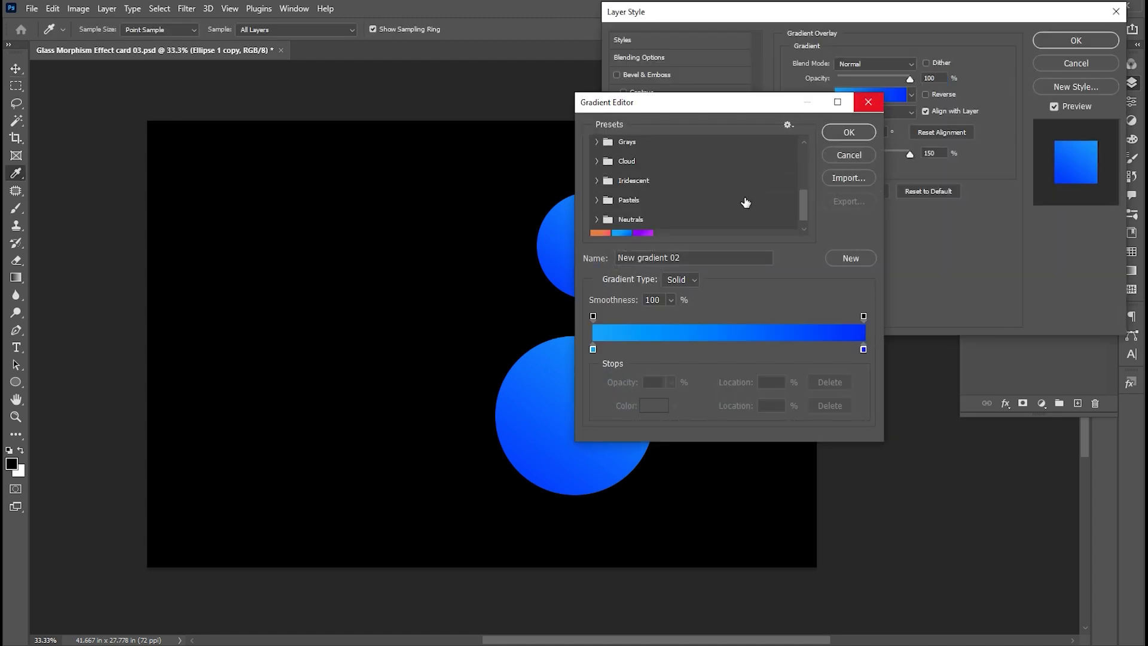
click(643, 228)
click(849, 131)
drag(777, 12, 813, 16)
click(1111, 44)
drag(589, 251, 347, 254)
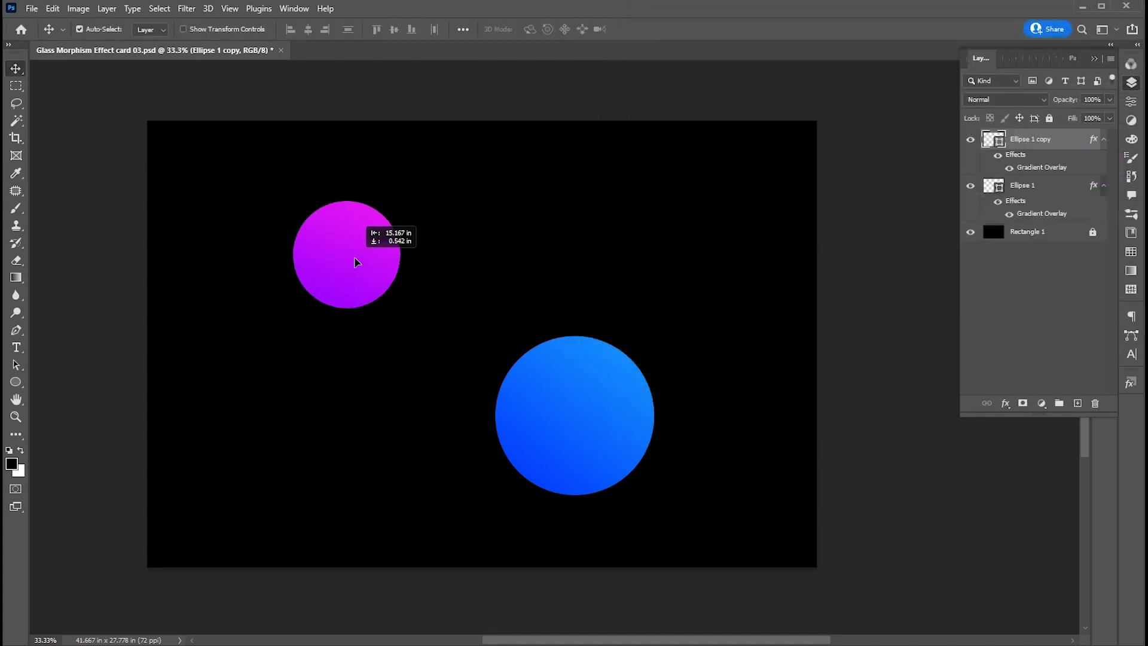
- Duplicate the magenta circle to the upper middle and give it the orange–pink gradient preset
drag(392, 354, 579, 261)
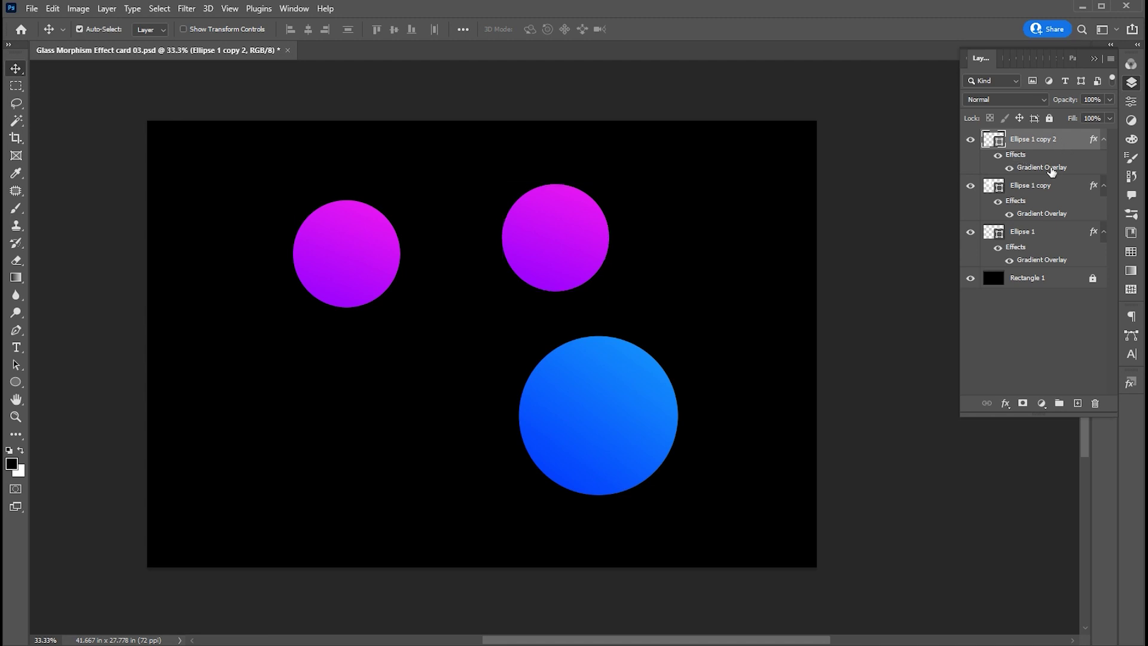
double_click(1048, 168)
click(882, 99)
scroll(664, 248, down, 3)
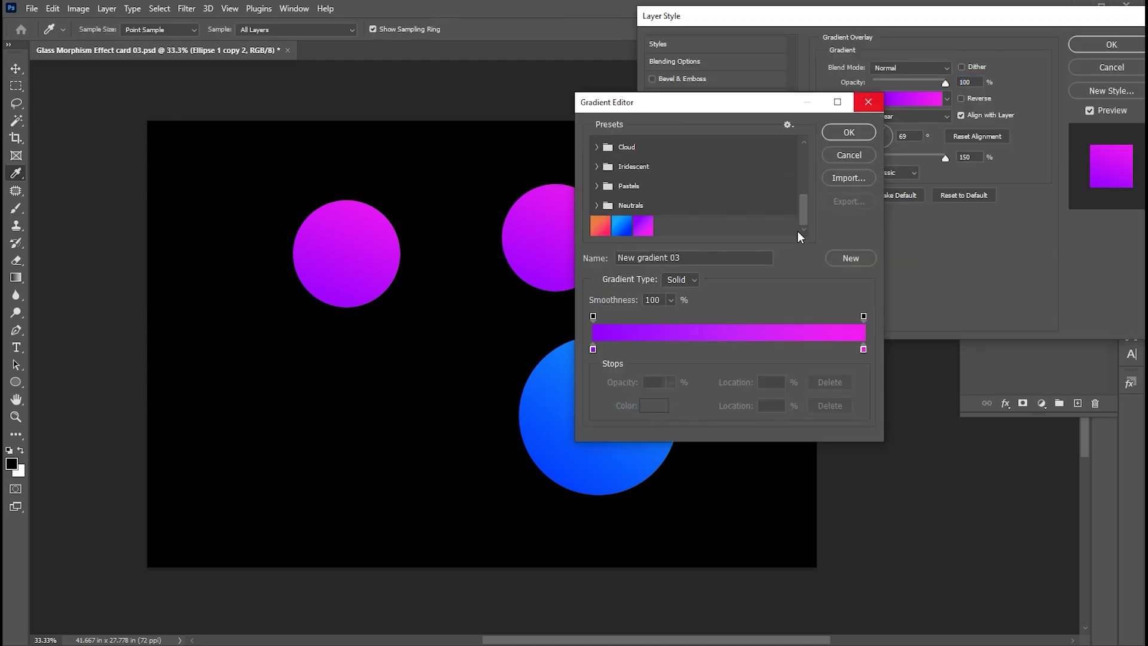
click(598, 227)
click(859, 130)
click(1111, 44)
drag(598, 419, 557, 416)
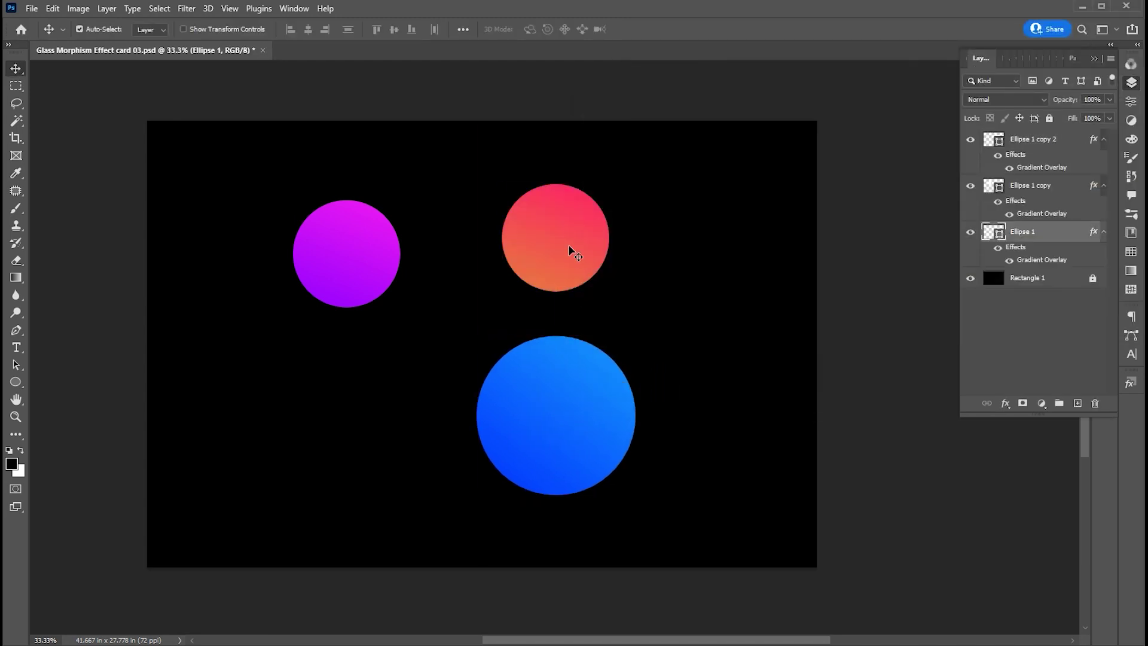
- Rearrange the blue, magenta and orange-pink circles and enlarge the orange-pink one
drag(569, 249, 605, 265)
drag(347, 257, 368, 278)
drag(541, 413, 518, 412)
drag(367, 275, 361, 262)
drag(572, 375, 598, 380)
click(636, 262)
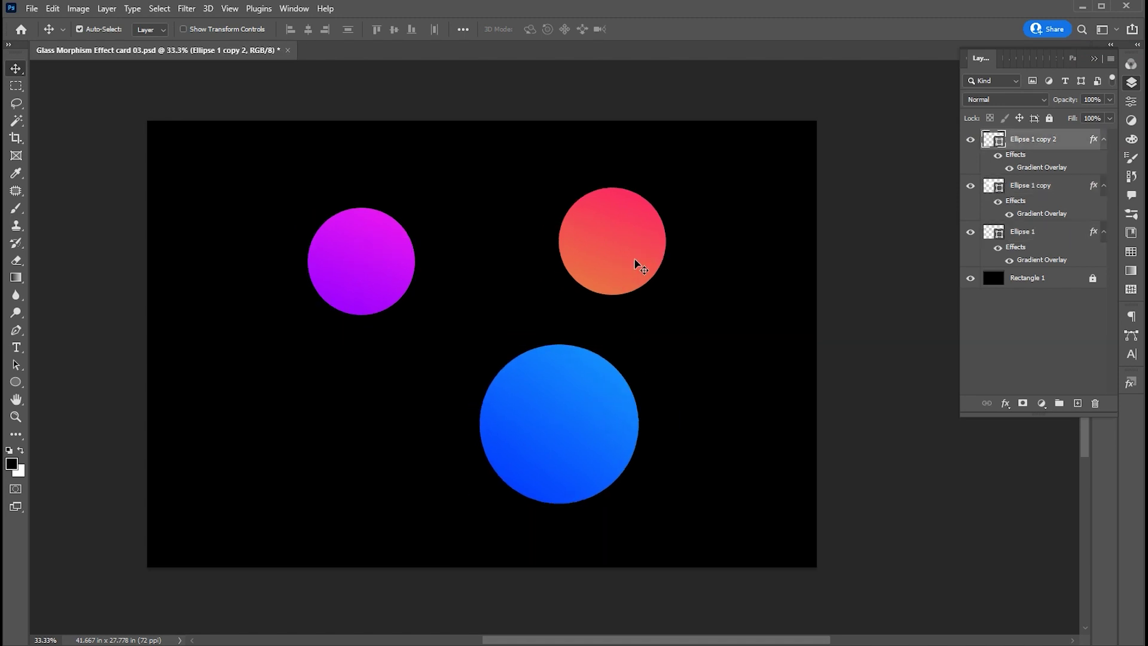
key(ctrl+t)
drag(658, 302, 678, 322)
key(Return)
- Make the magenta circle slightly smaller and nudge the blue and orange-pink circles
click(361, 261)
key(ctrl+t)
drag(415, 314, 411, 309)
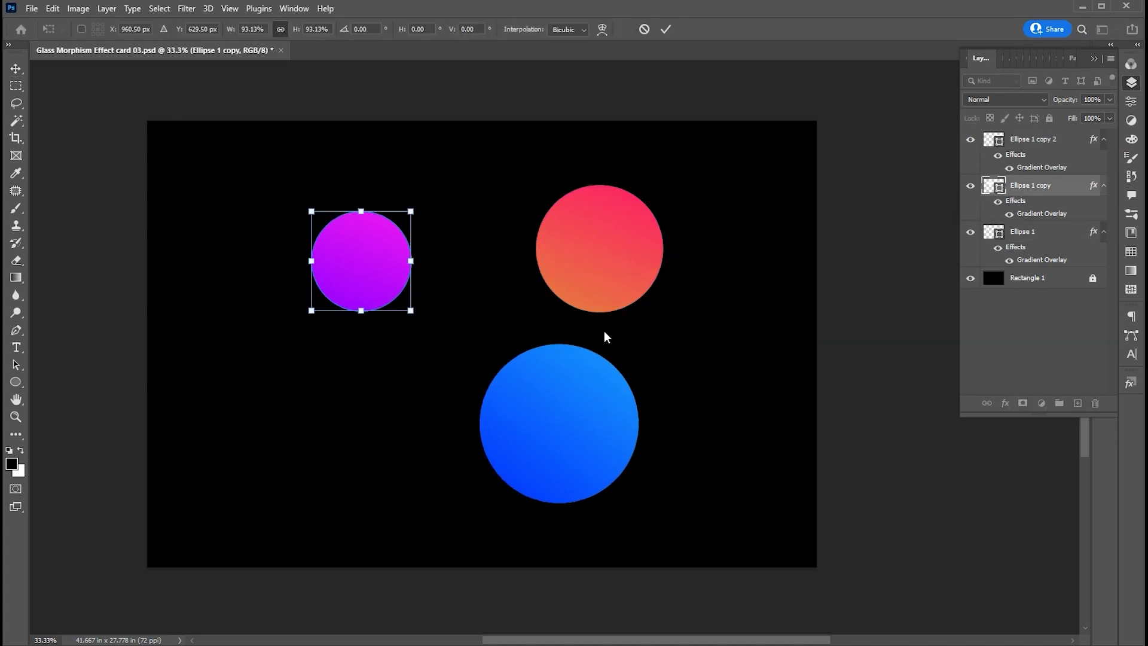
key(Return)
drag(577, 397, 569, 397)
drag(628, 258, 636, 258)
- Create a small faint grey circle near the top with the gradient hidden and 18% opacity
drag(394, 271, 510, 179)
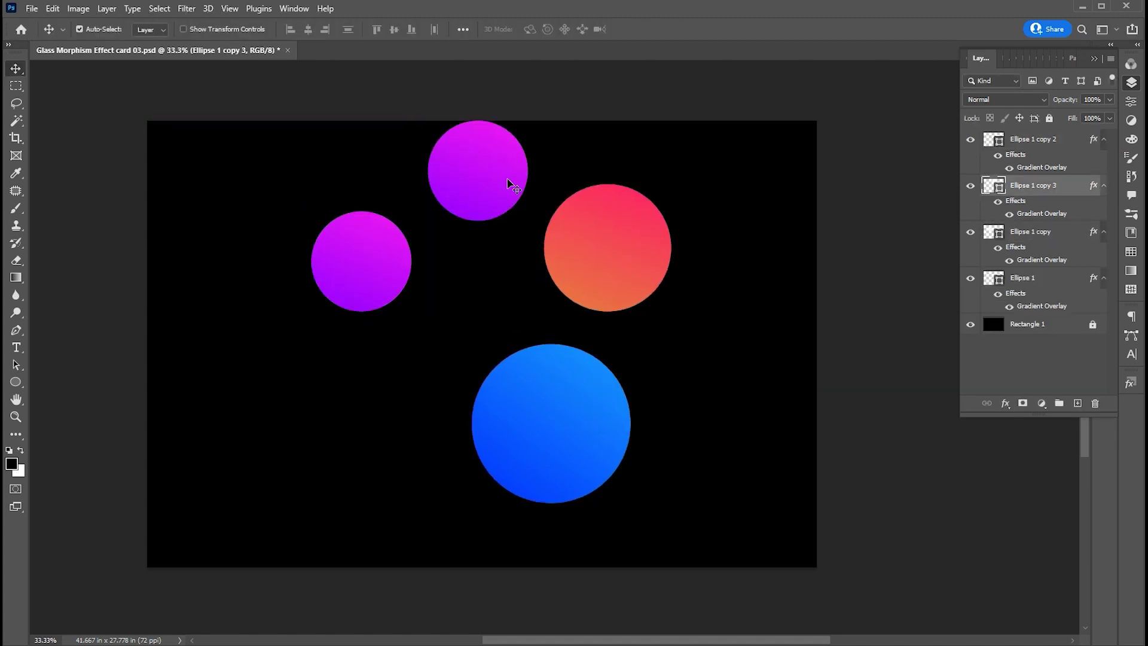
click(1009, 213)
click(1110, 99)
drag(1113, 120, 1057, 119)
drag(485, 177, 515, 165)
key(ctrl+t)
drag(552, 102, 533, 146)
key(Return)
- Add more faint grey circle copies, including a larger one at the bottom left
key(ctrl+t)
key(Return)
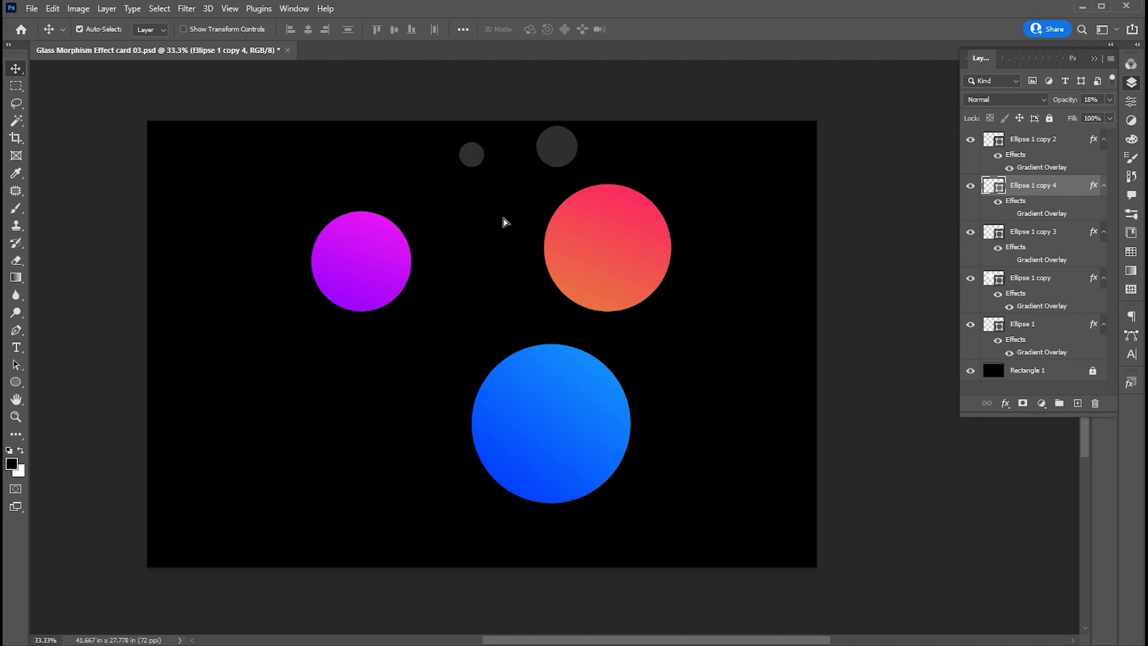
drag(505, 223, 341, 547)
key(ctrl+t)
key(Return)
- Fine-tune the circle positions and select all the ellipse layers
drag(594, 433, 601, 441)
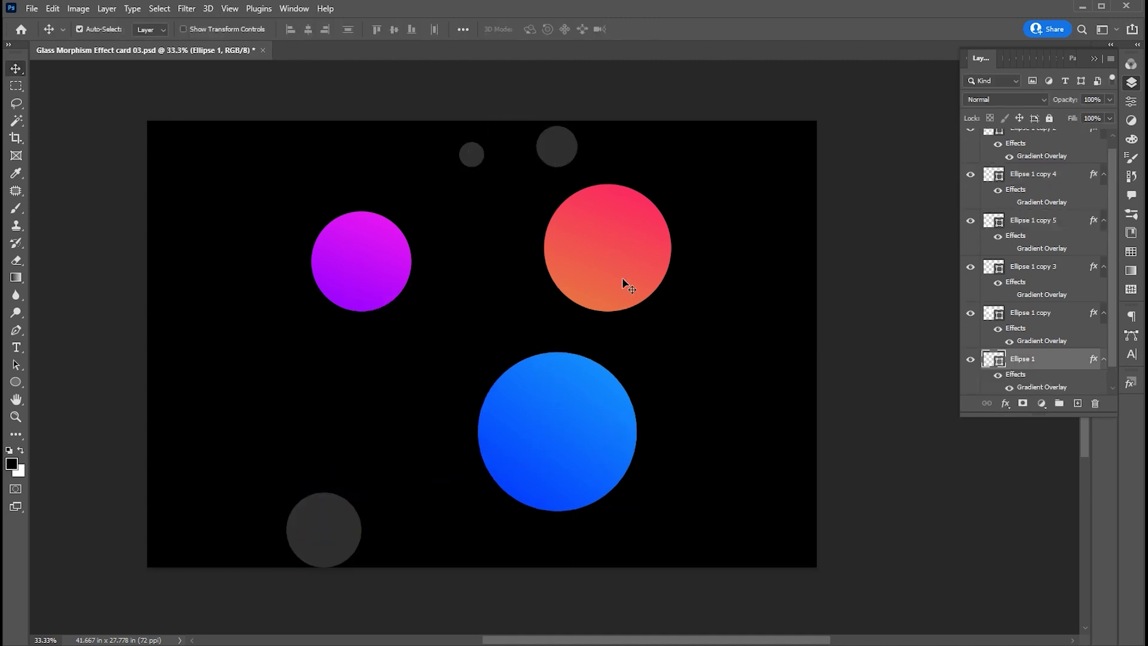
drag(622, 278, 635, 277)
drag(382, 263, 383, 256)
click(601, 439)
scroll(1113, 283, down, 1)
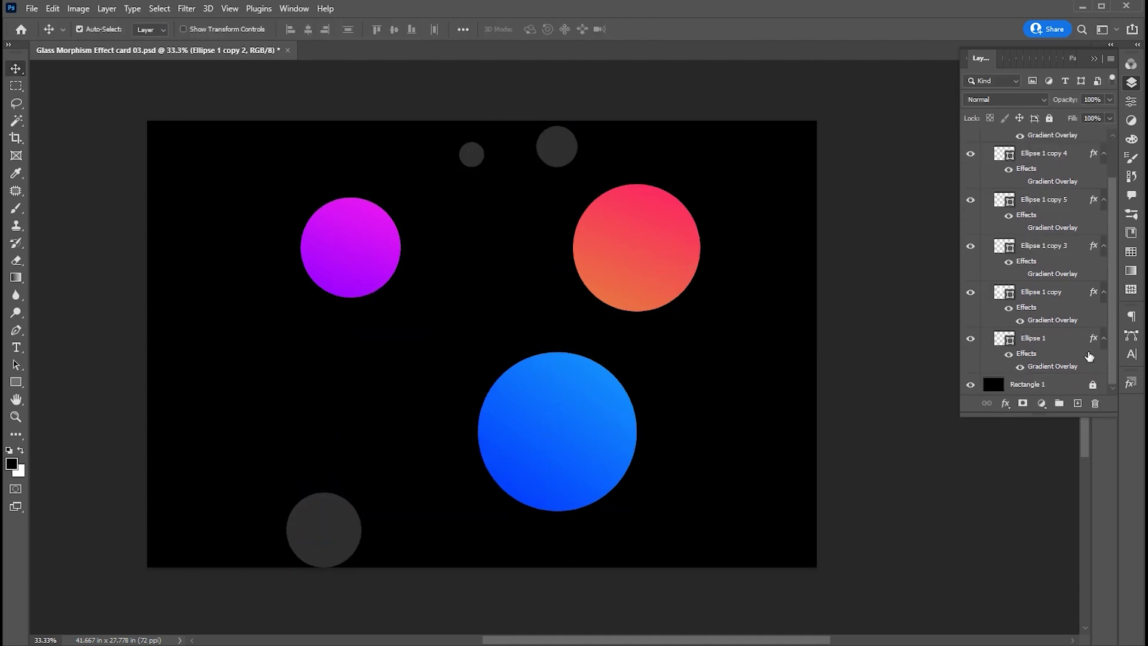
shift+click(1059, 341)
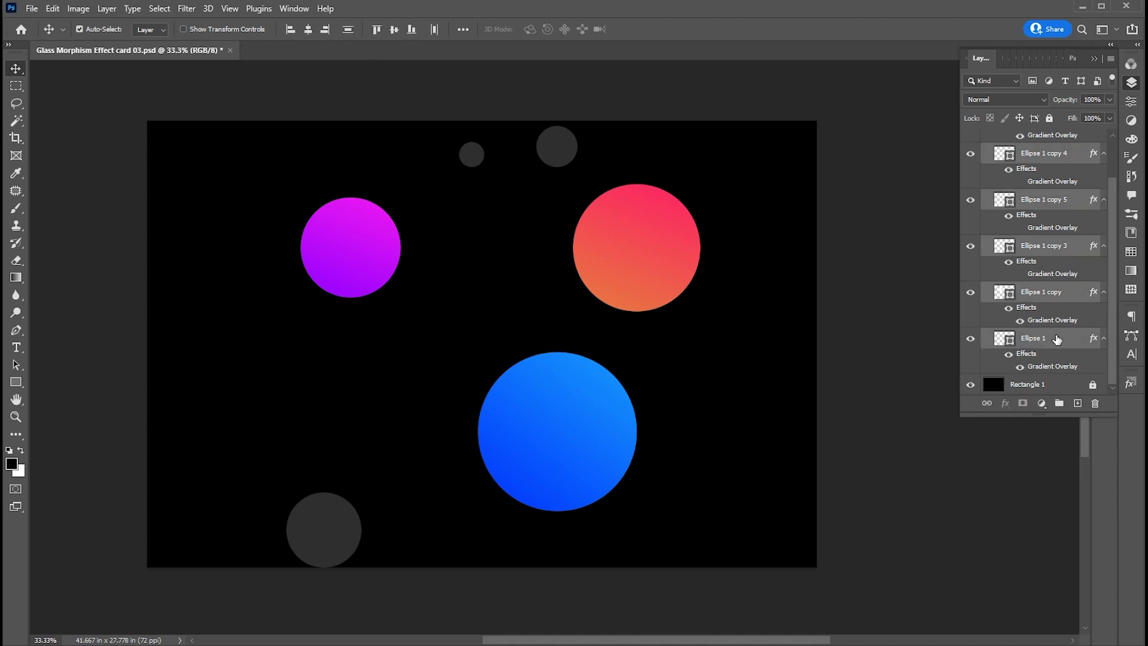
- Group the circle layers into Group 1 and draw a large rectangle over them
key(ctrl+g)
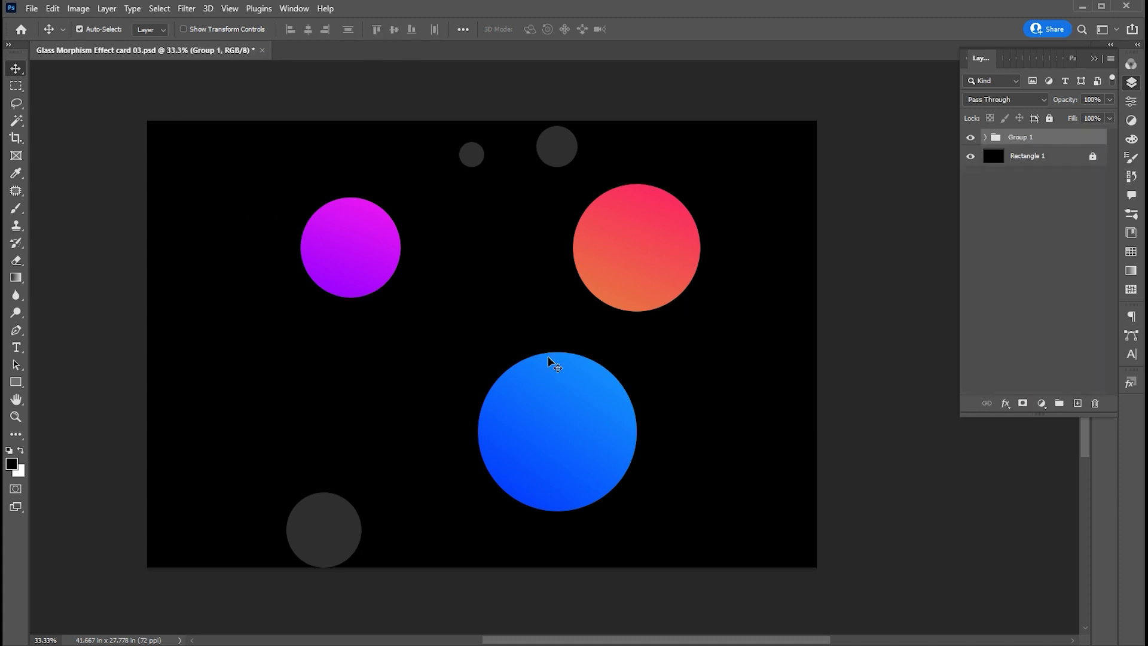
click(548, 357)
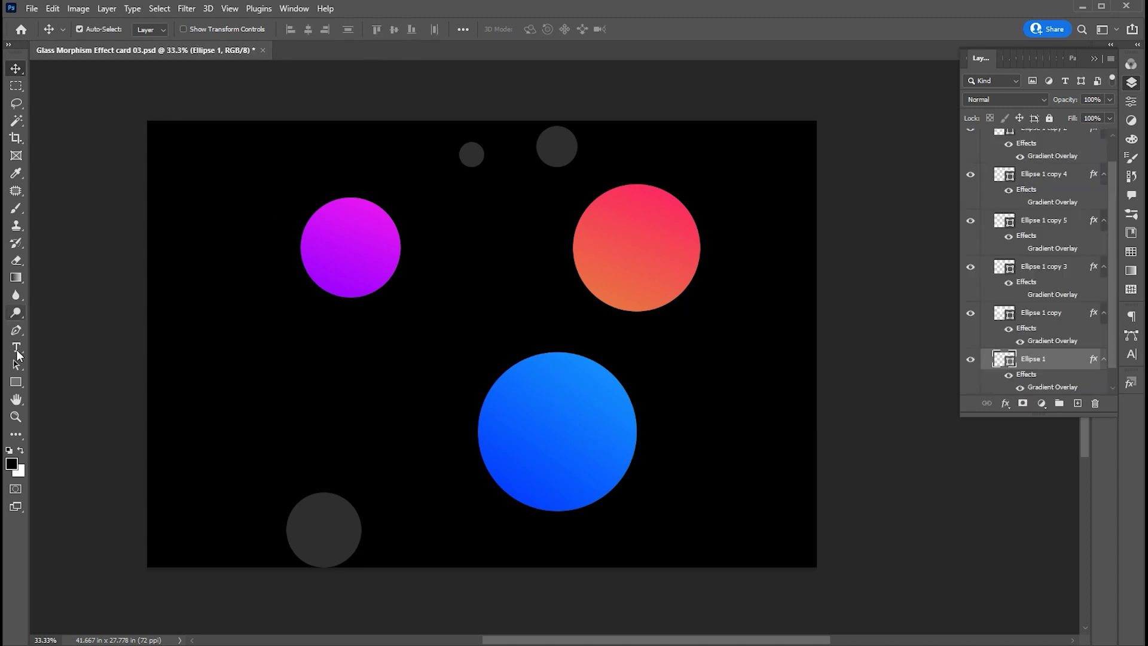
click(15, 383)
drag(337, 227, 661, 442)
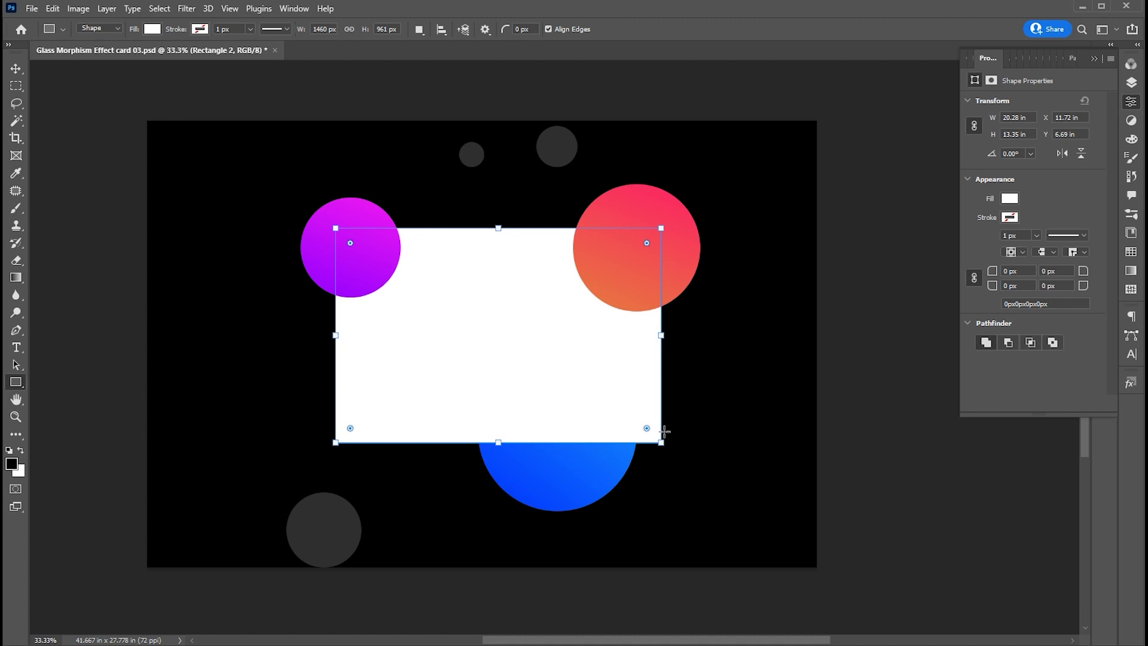
- Bring Rectangle 2 to the top of the layer stack
click(1094, 58)
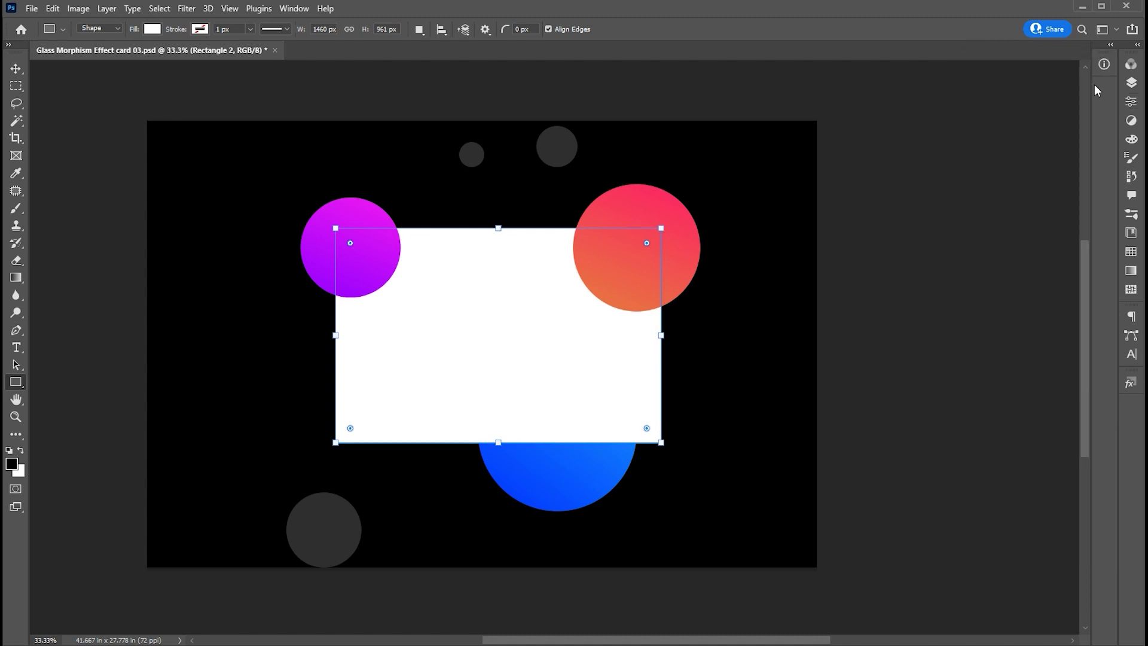
key(F7)
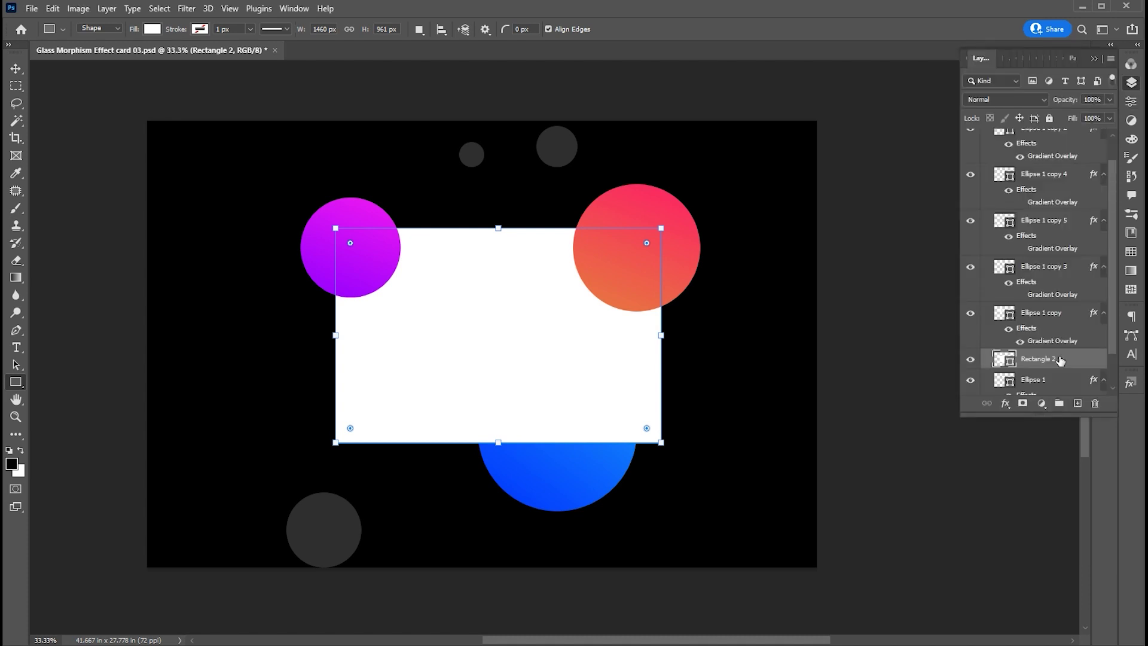
key(ctrl+shift+bracketright)
key(v)
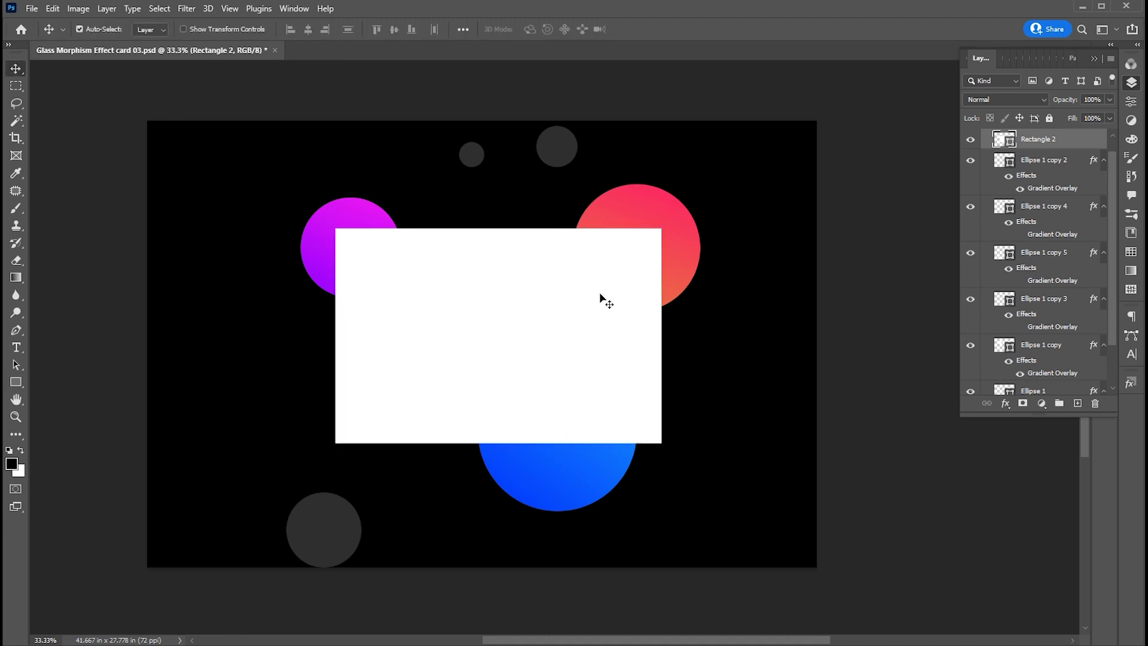
click(1131, 103)
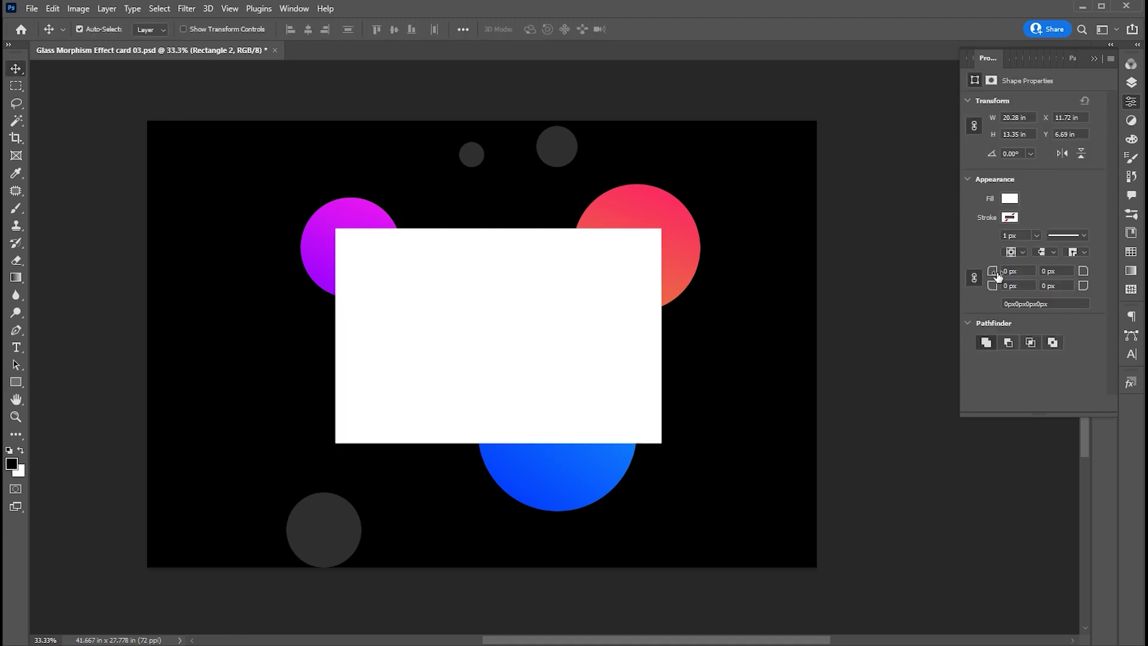
- Set the corner radius of all four corners of Rectangle 2 to 96 px
drag(997, 275, 1070, 274)
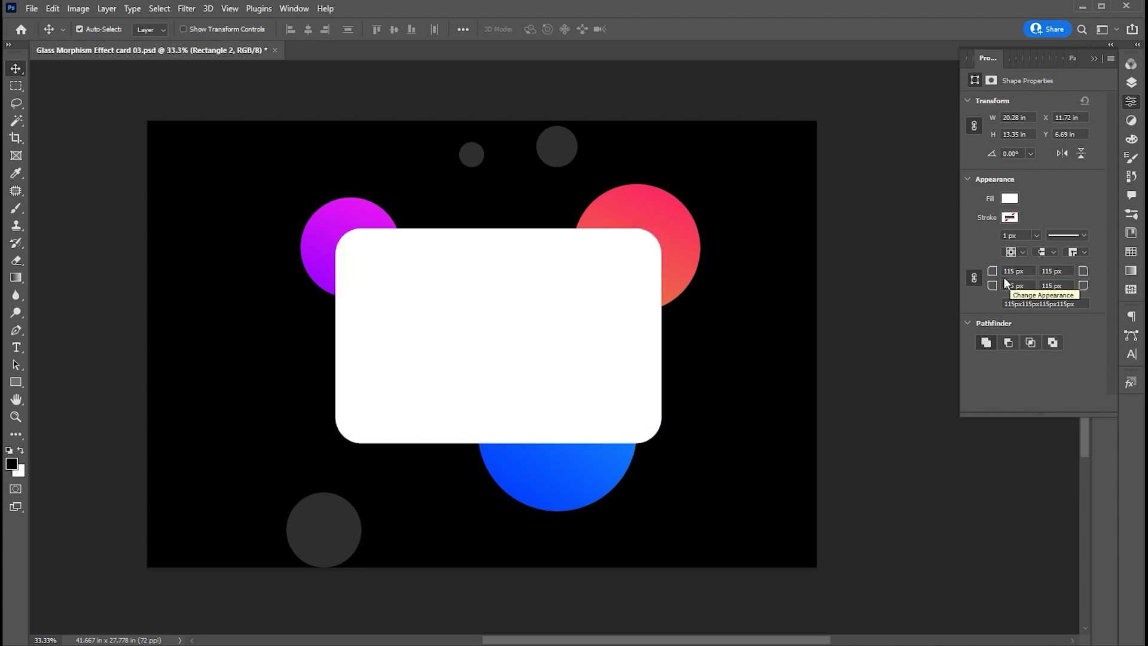
drag(995, 276, 985, 279)
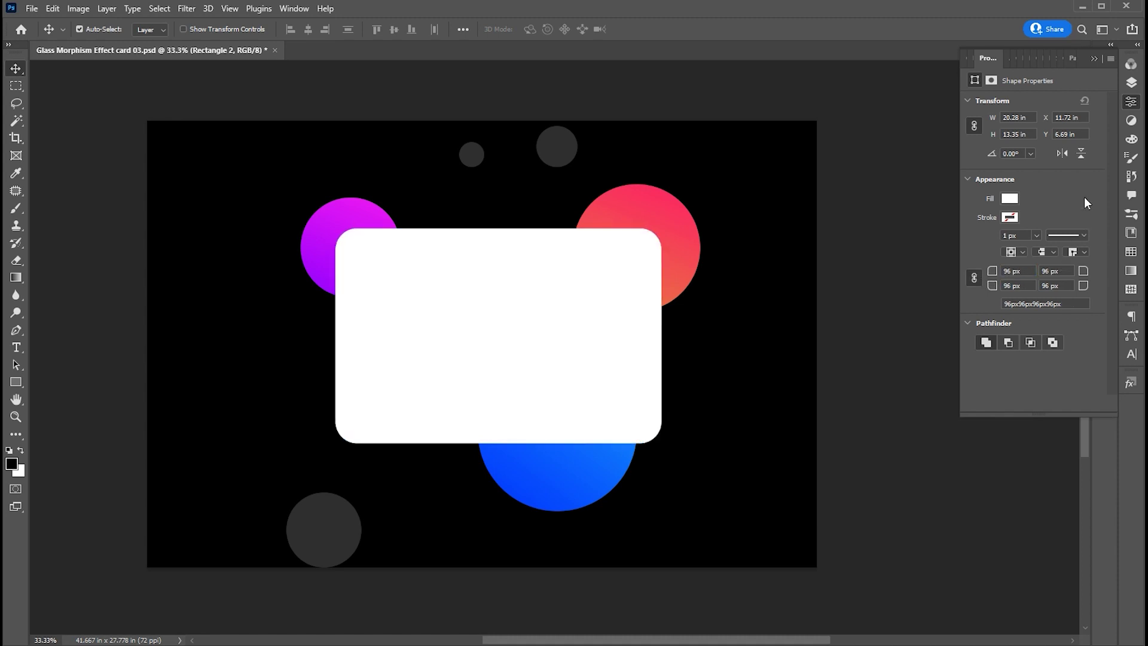
key(F7)
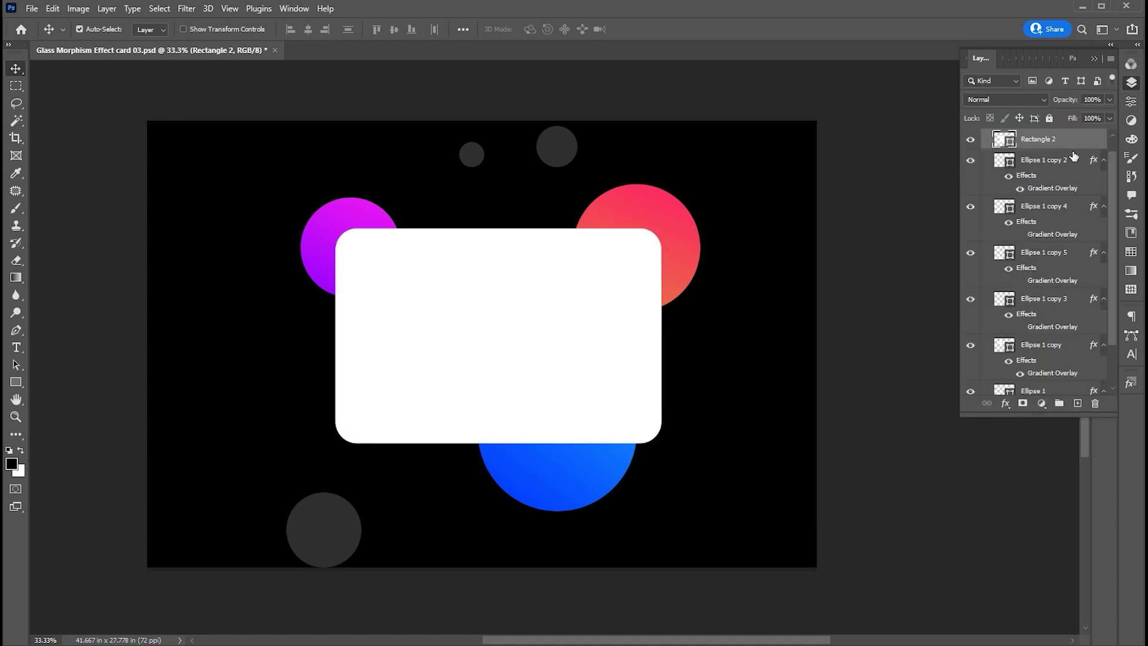
click(1110, 118)
- Set Rectangle 2's fill to 0% and start a Gradient Overlay in its Blending Options
drag(1061, 139, 1025, 137)
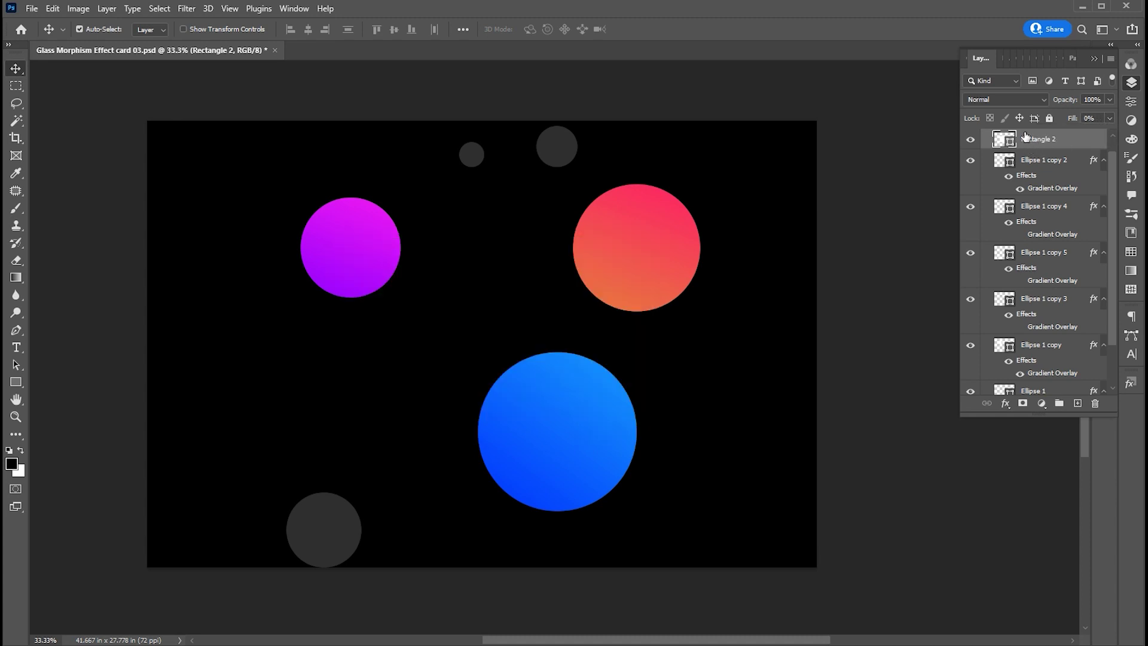
right_click(1025, 137)
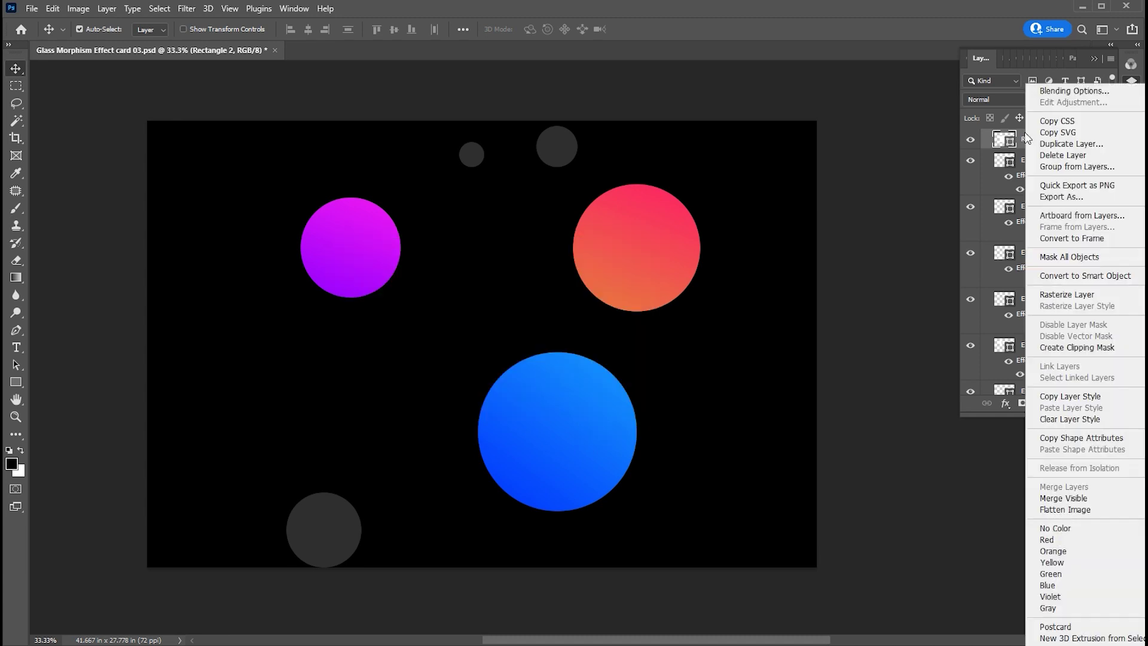
click(1056, 91)
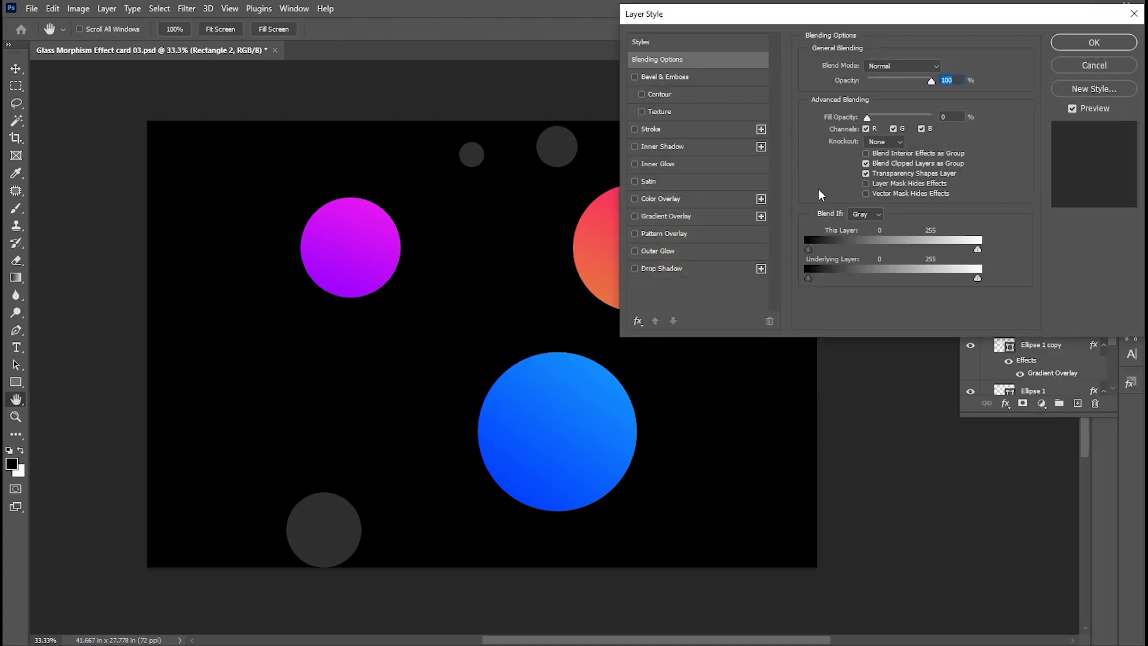
click(669, 218)
- Set the overlay gradient's left opacity stop to 70% and make the right colour stop white
click(878, 99)
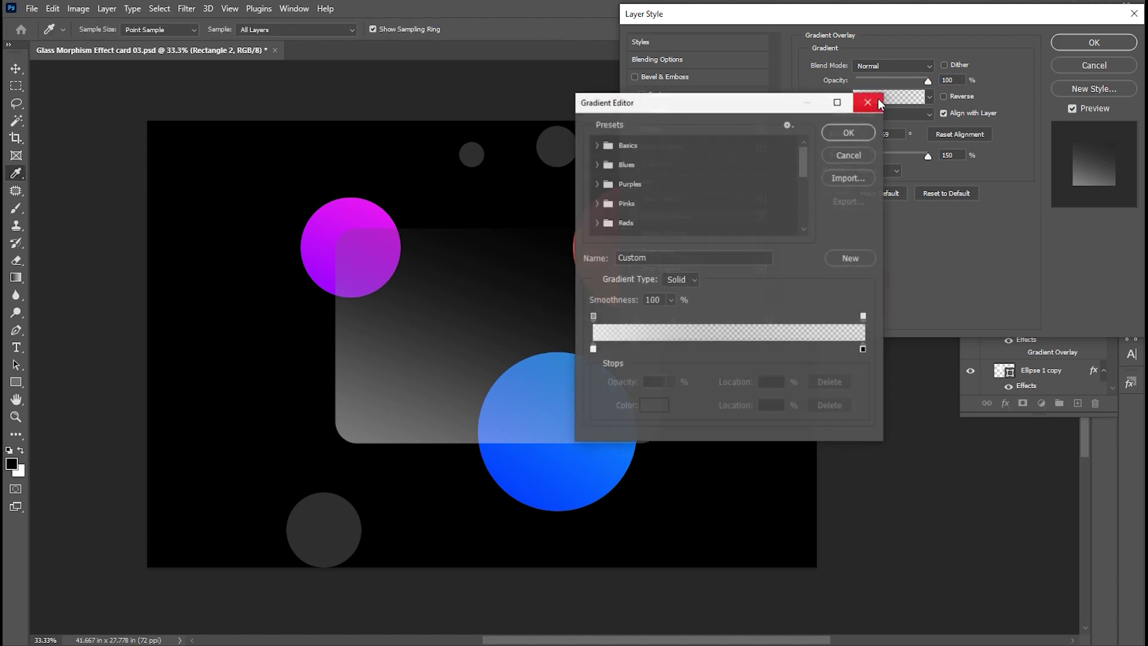
click(593, 317)
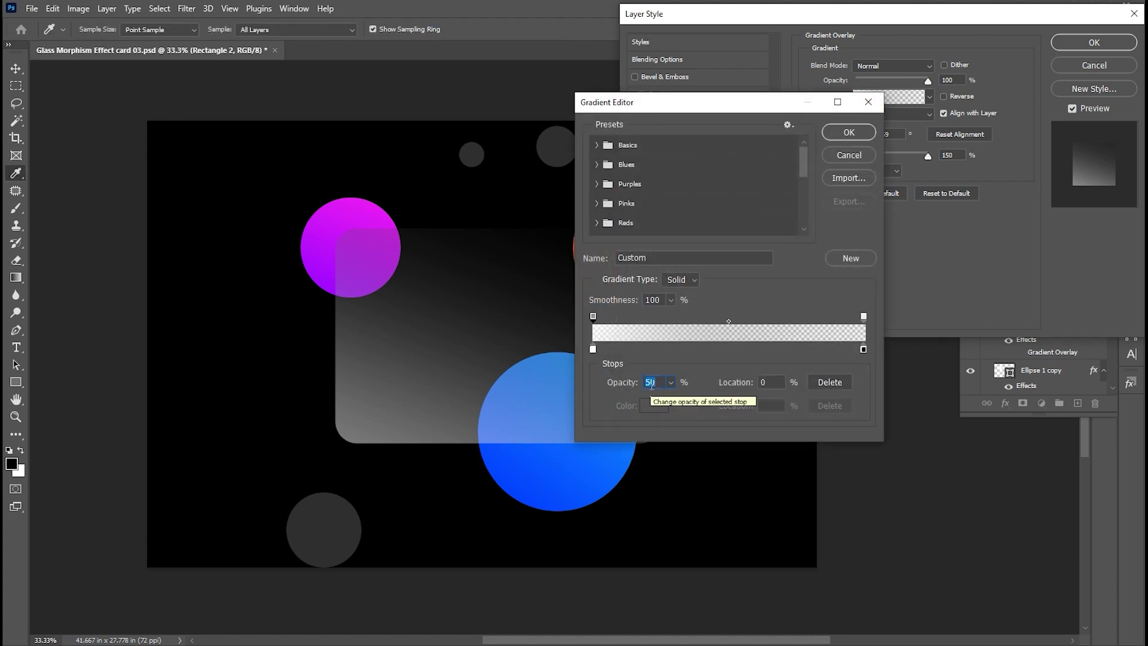
text(70)
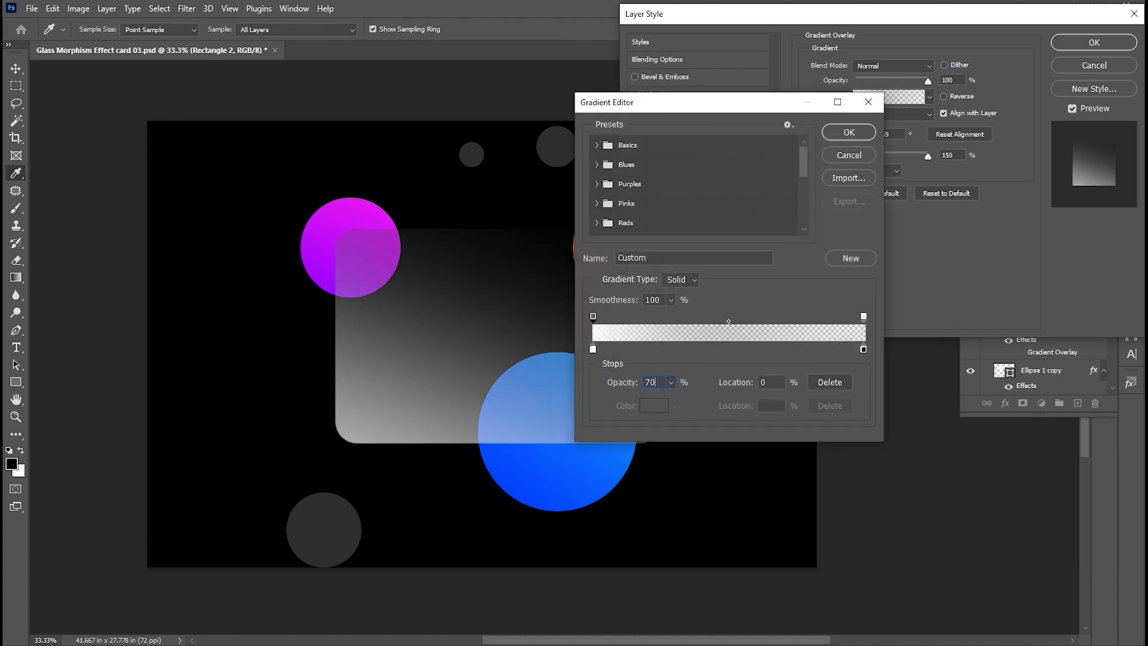
click(864, 317)
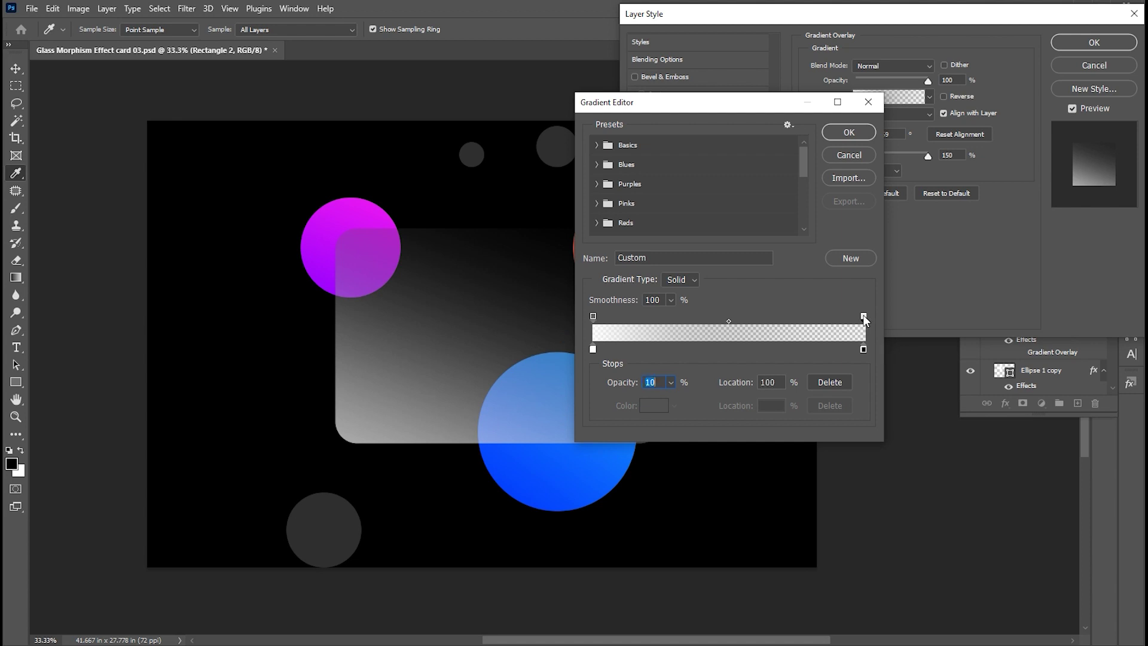
click(863, 349)
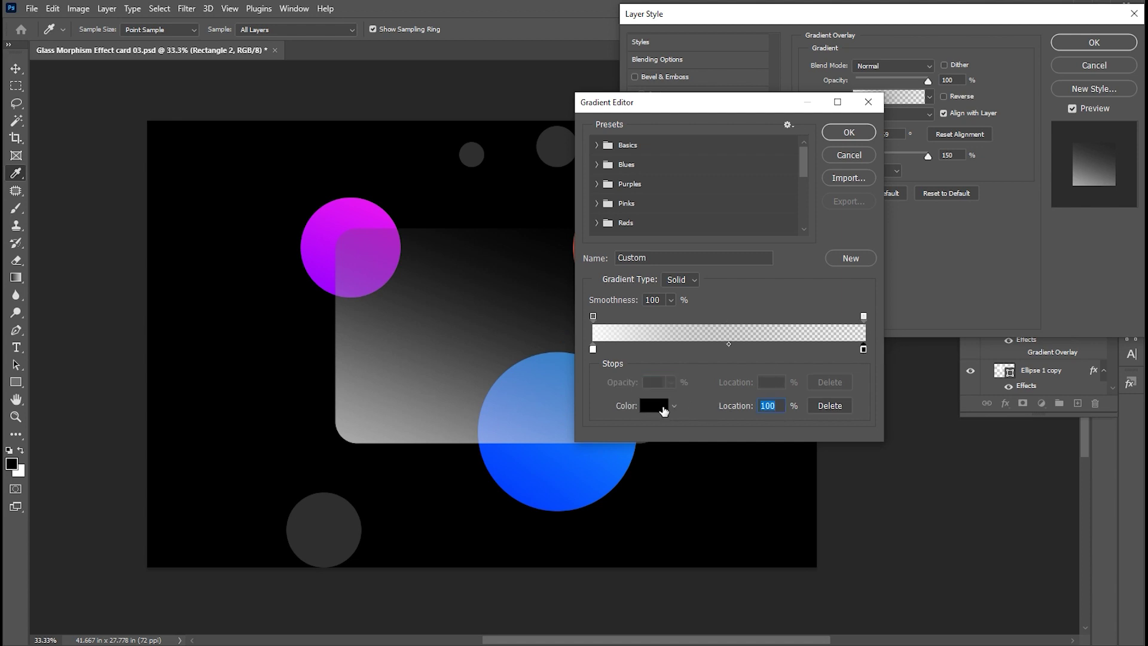
click(658, 406)
drag(708, 305, 701, 294)
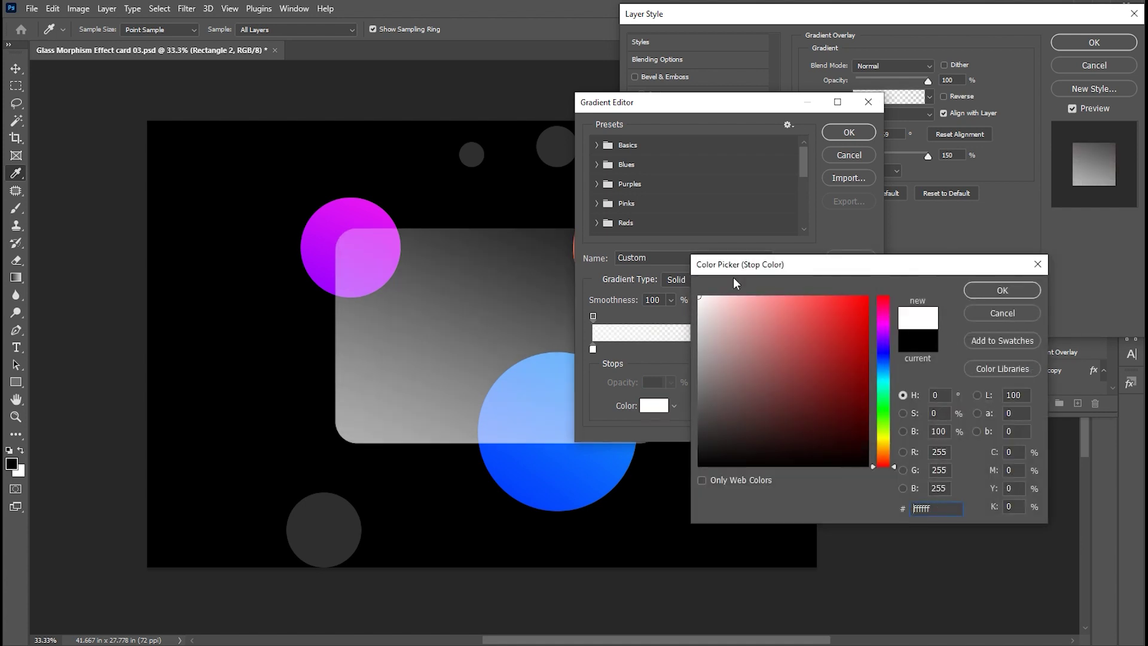
click(987, 297)
- Set the right stop to 10% opacity, midpoint to 29%, angle -125°, and enable Stroke
click(864, 317)
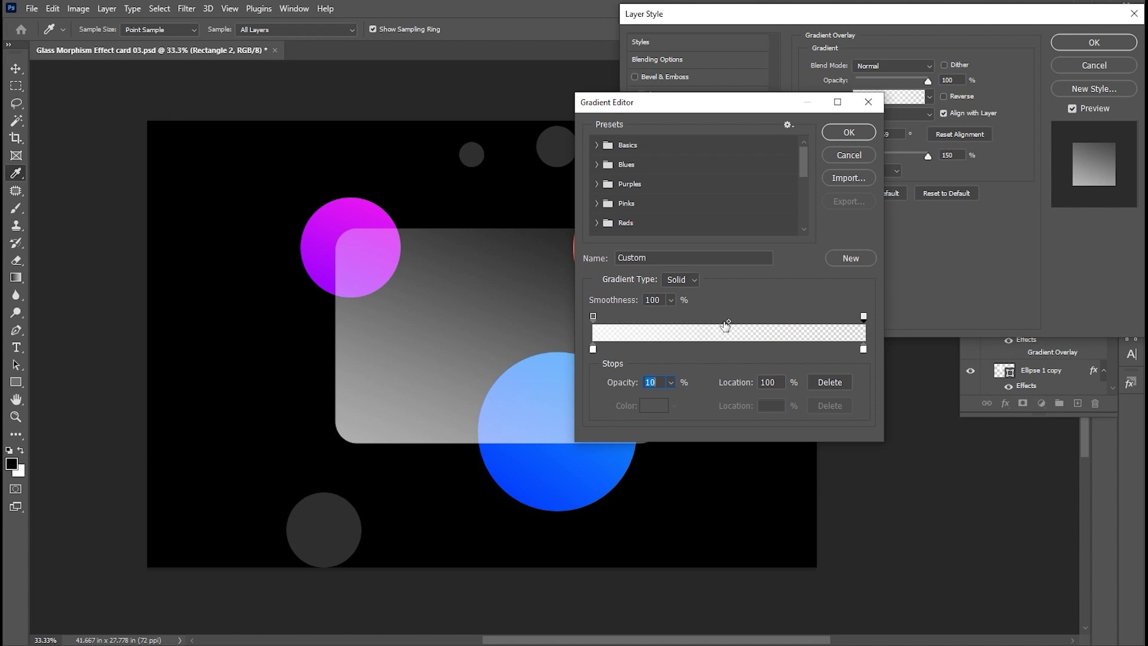
click(730, 323)
drag(731, 323, 674, 325)
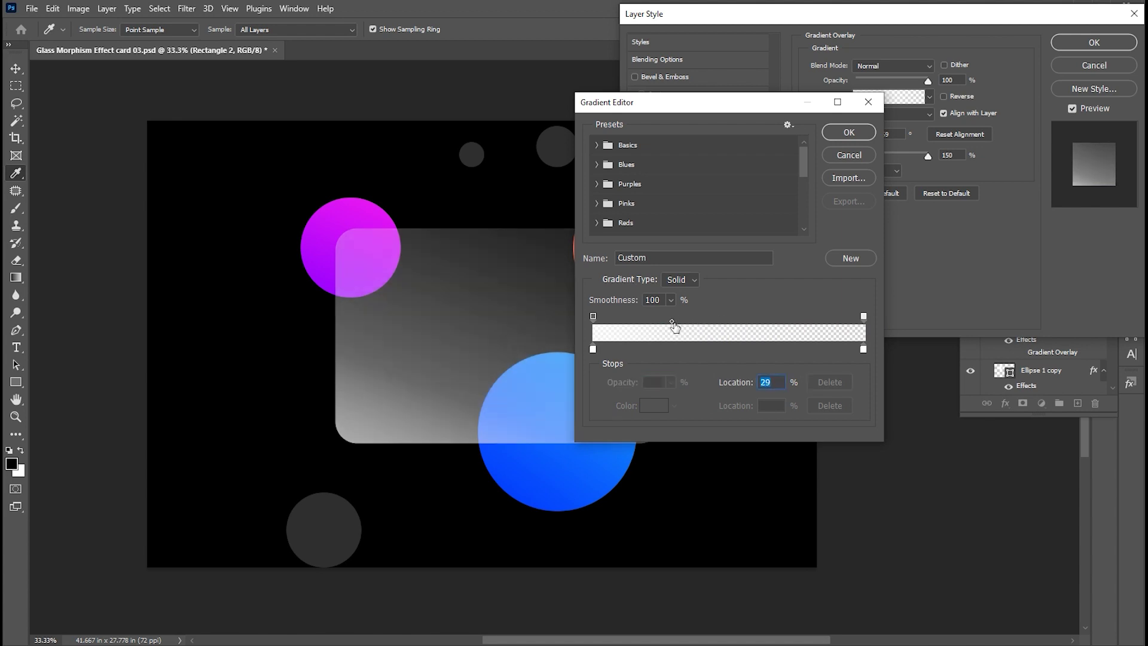
click(847, 135)
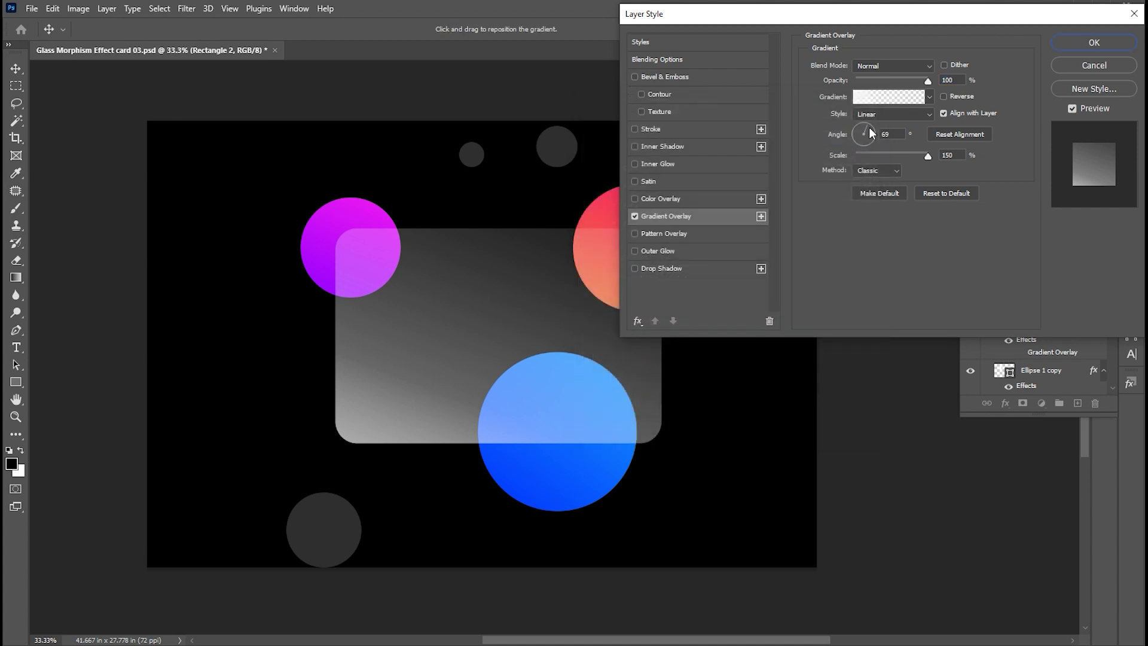
drag(871, 133, 852, 142)
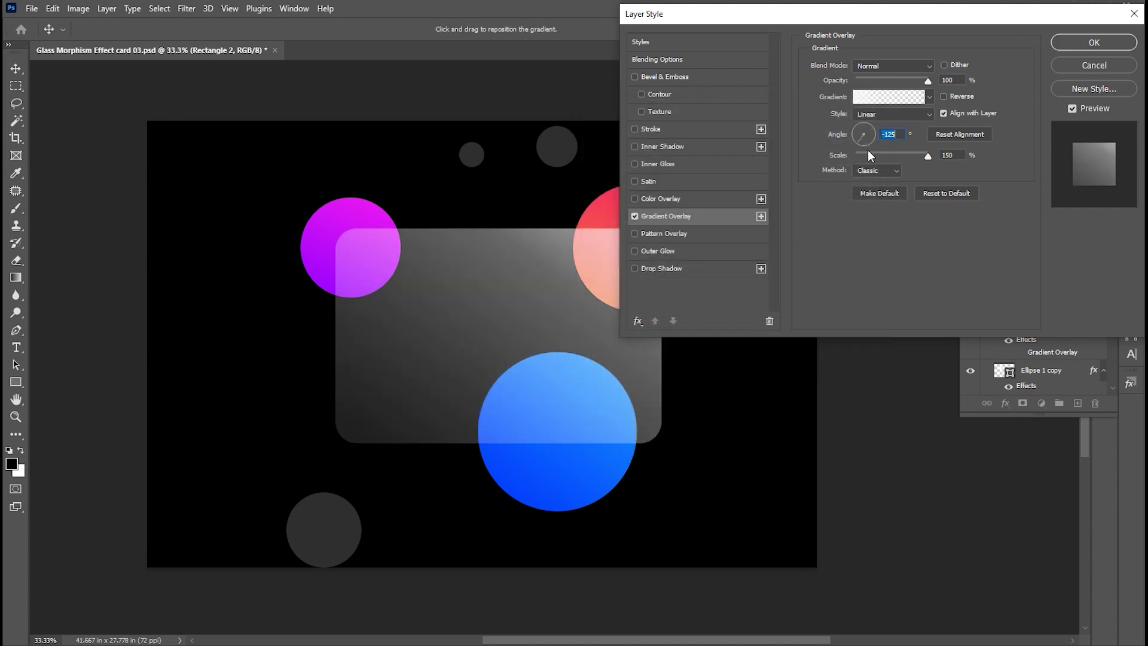
click(636, 130)
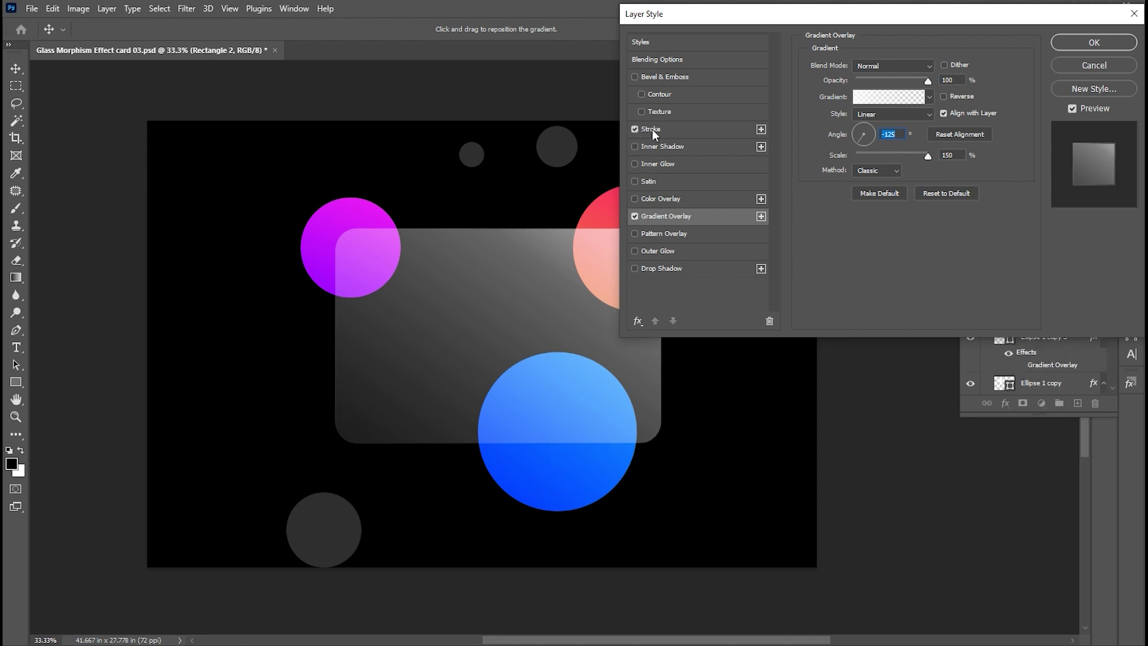
- Move the stroke gradient's midpoint to 55% and thicken the stroke to 5 px
click(663, 128)
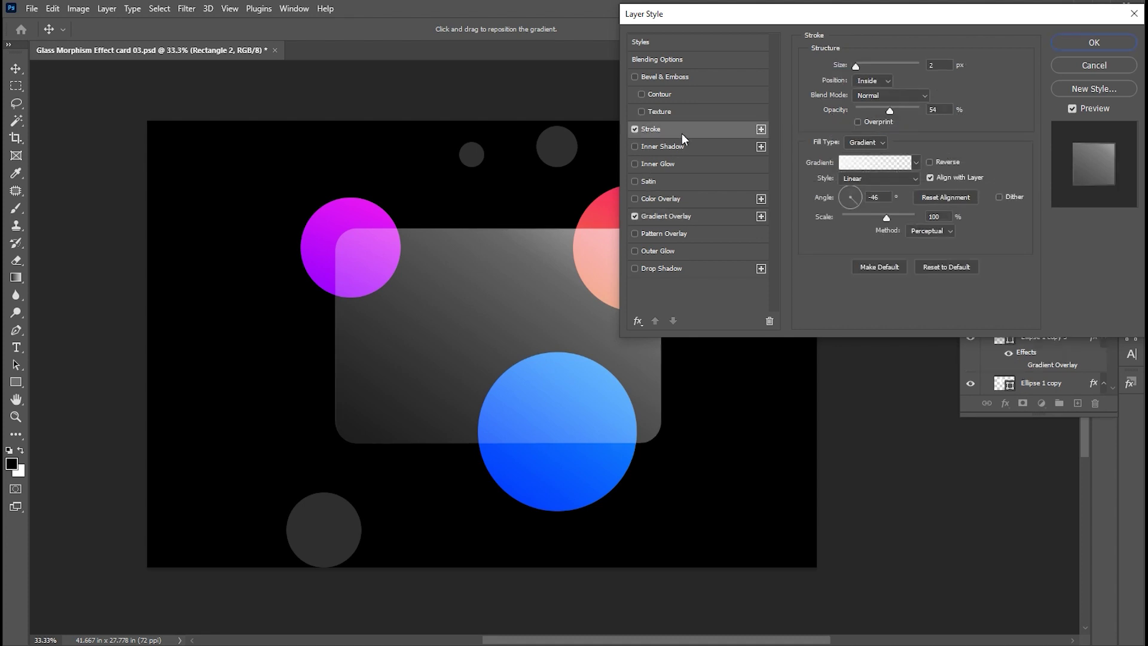
click(884, 163)
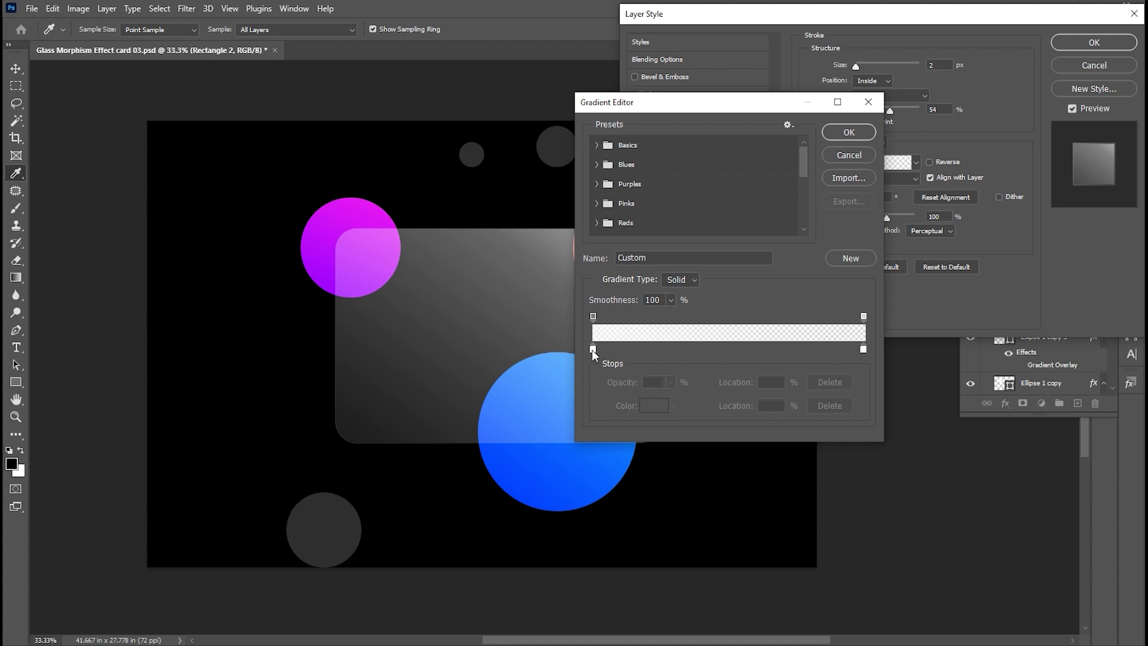
click(593, 316)
drag(731, 323, 745, 323)
click(850, 132)
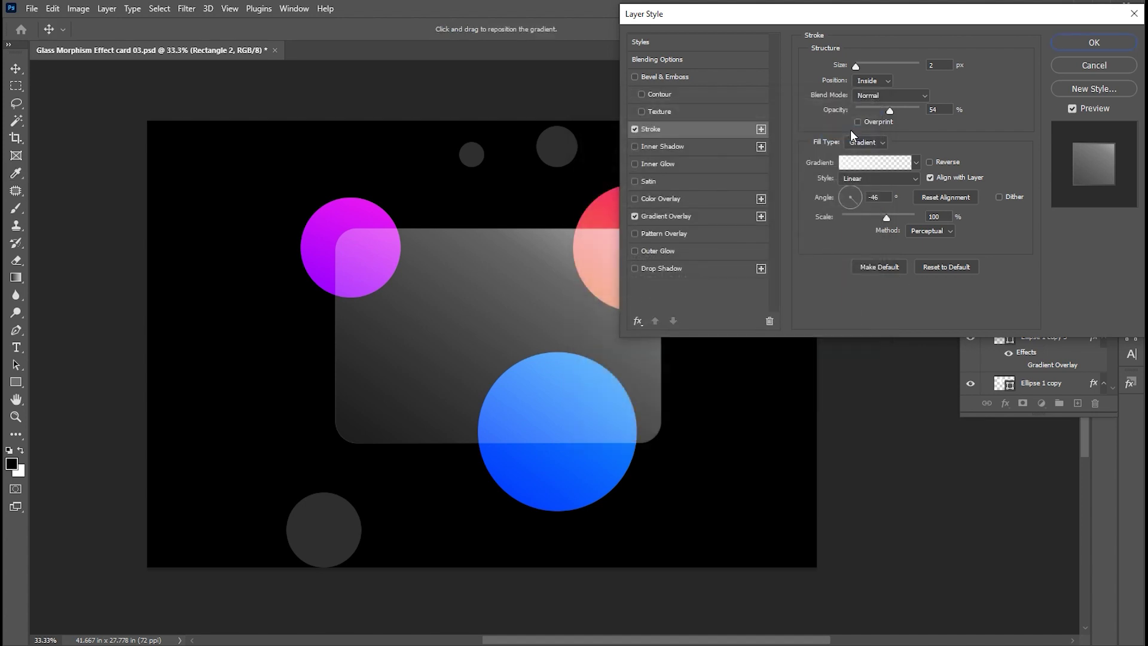
drag(857, 66, 857, 66)
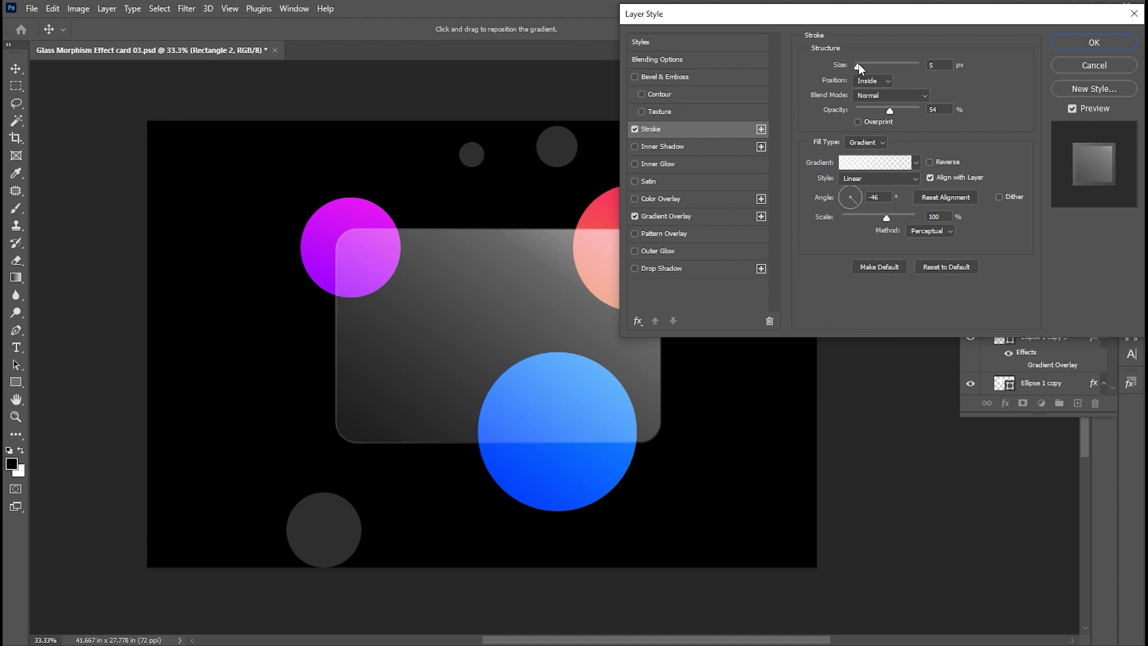
- Set the stroke gradient angle to 155° and its scale to 44%
click(859, 167)
click(850, 133)
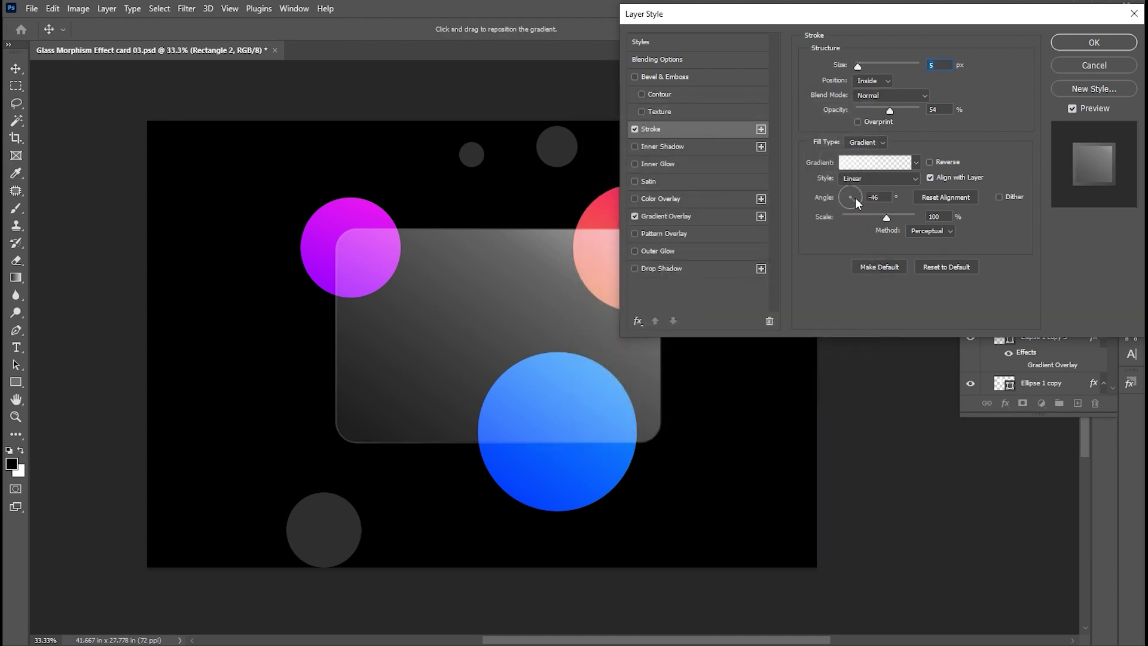
click(848, 195)
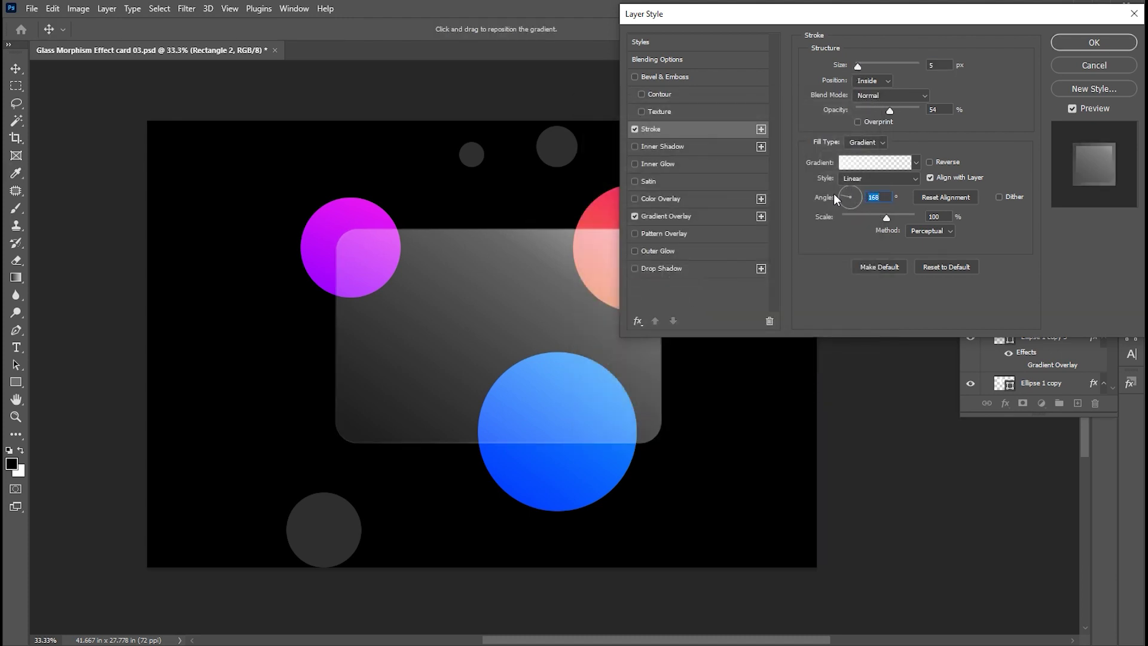
click(857, 216)
click(858, 217)
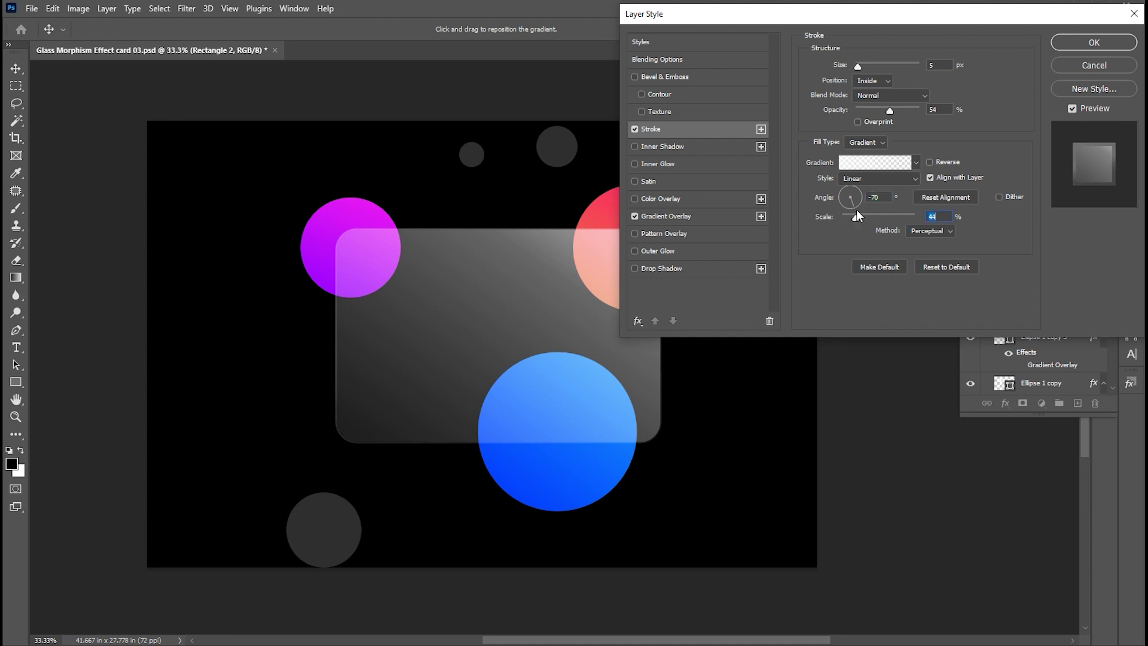
click(845, 191)
click(841, 192)
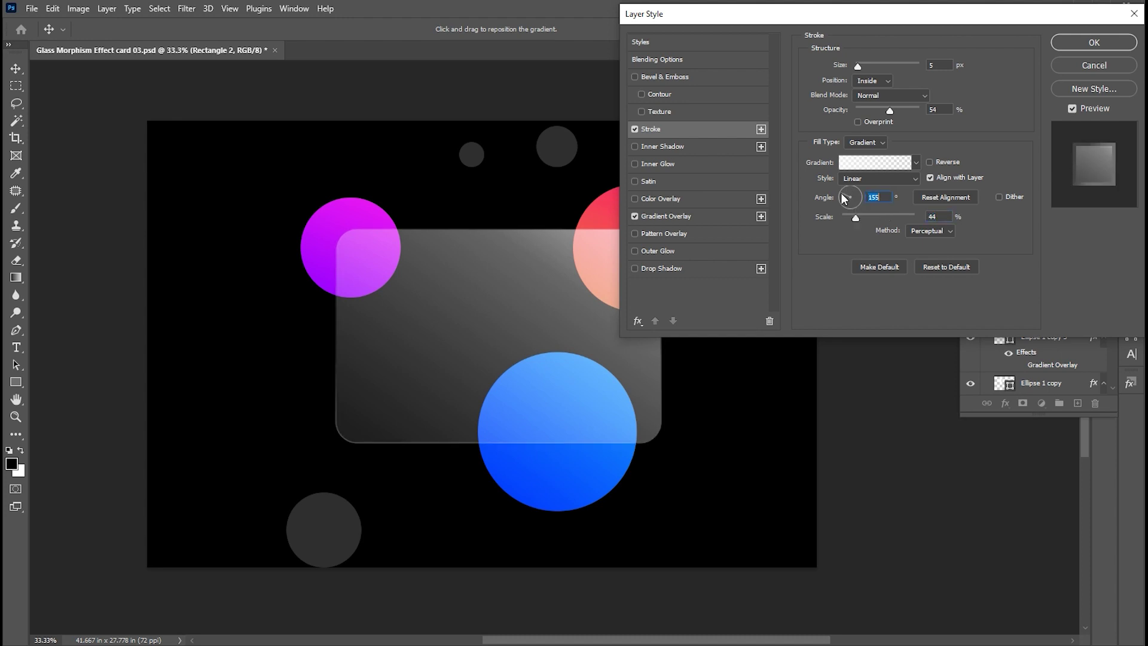
- Add a white inner glow to the card at 35 px size and 19% opacity
click(635, 164)
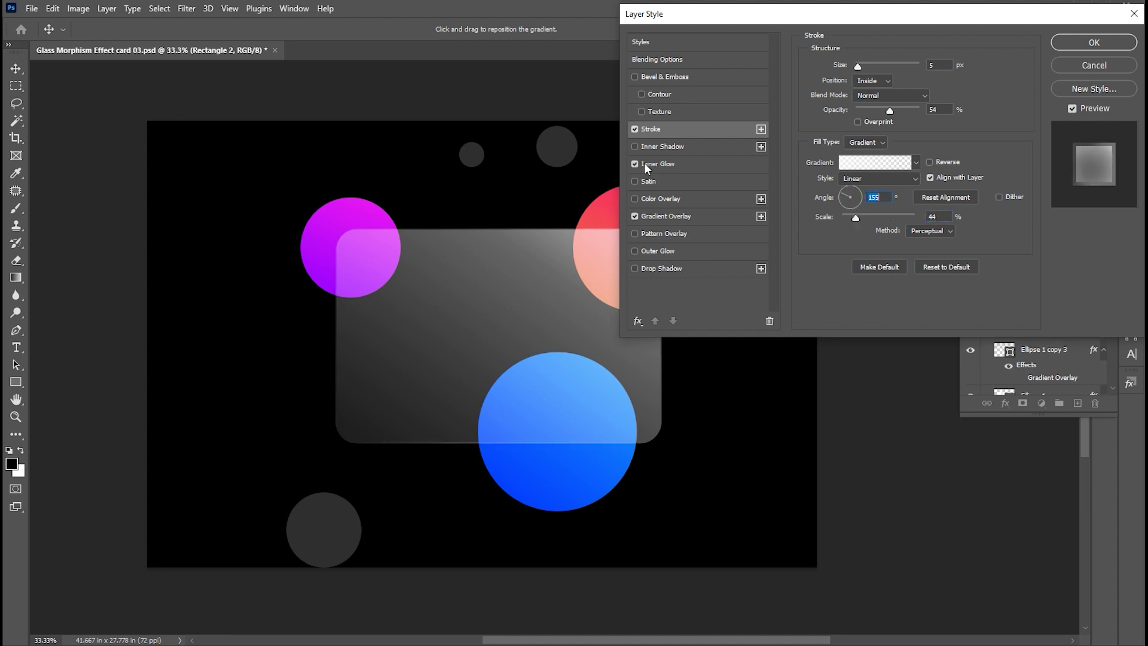
click(658, 167)
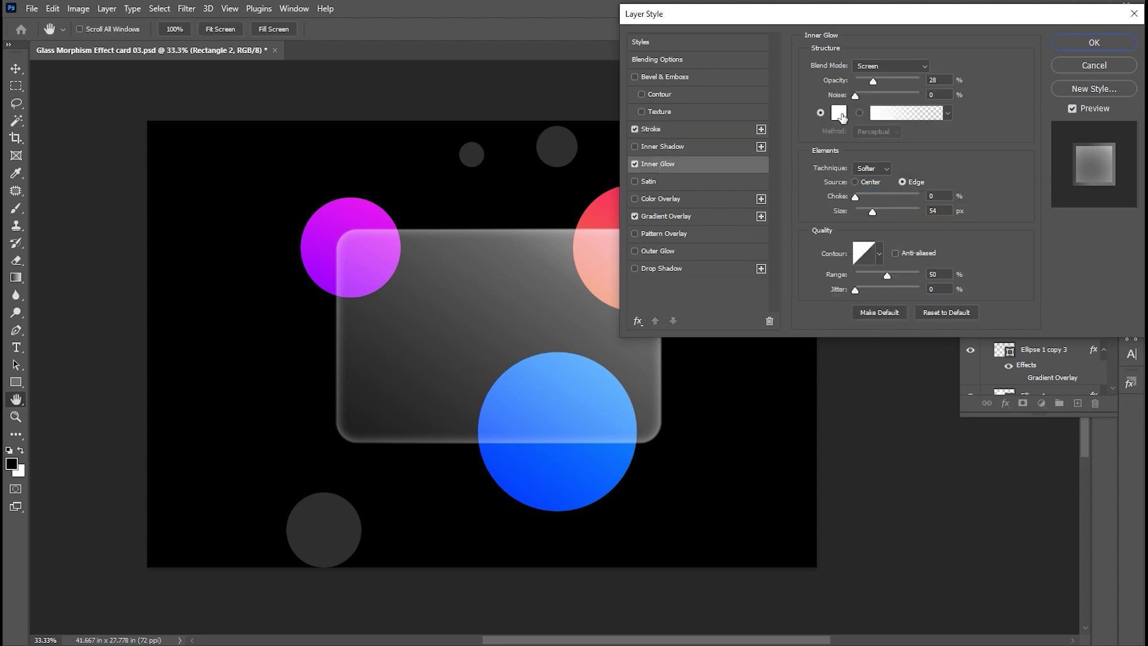
click(839, 112)
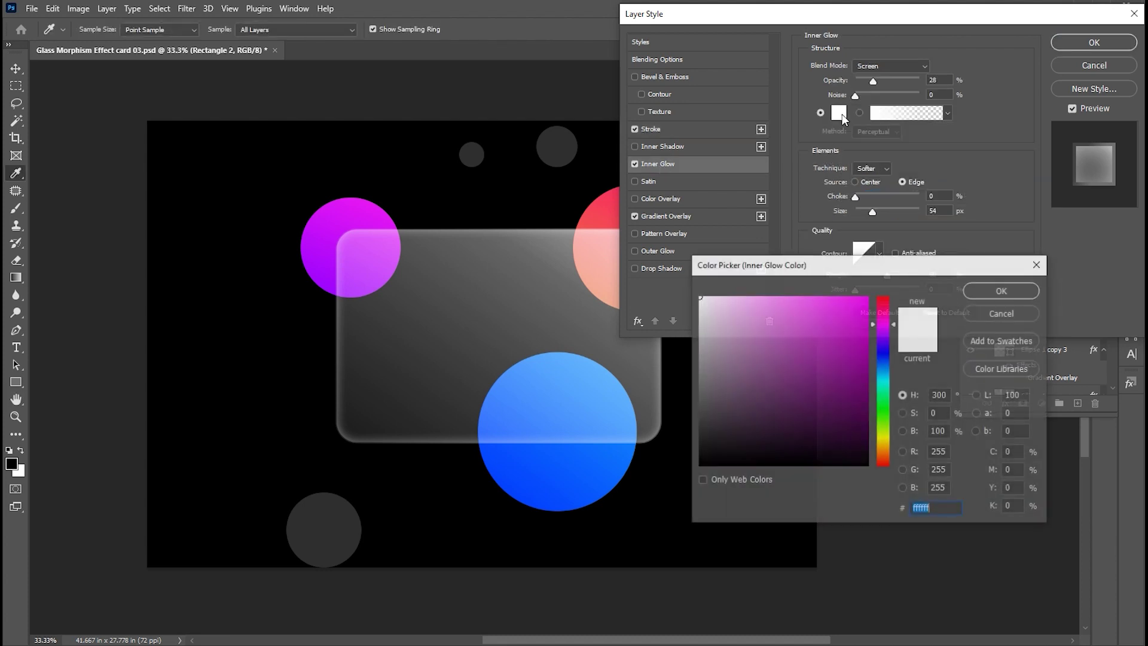
click(1000, 291)
drag(874, 212, 867, 213)
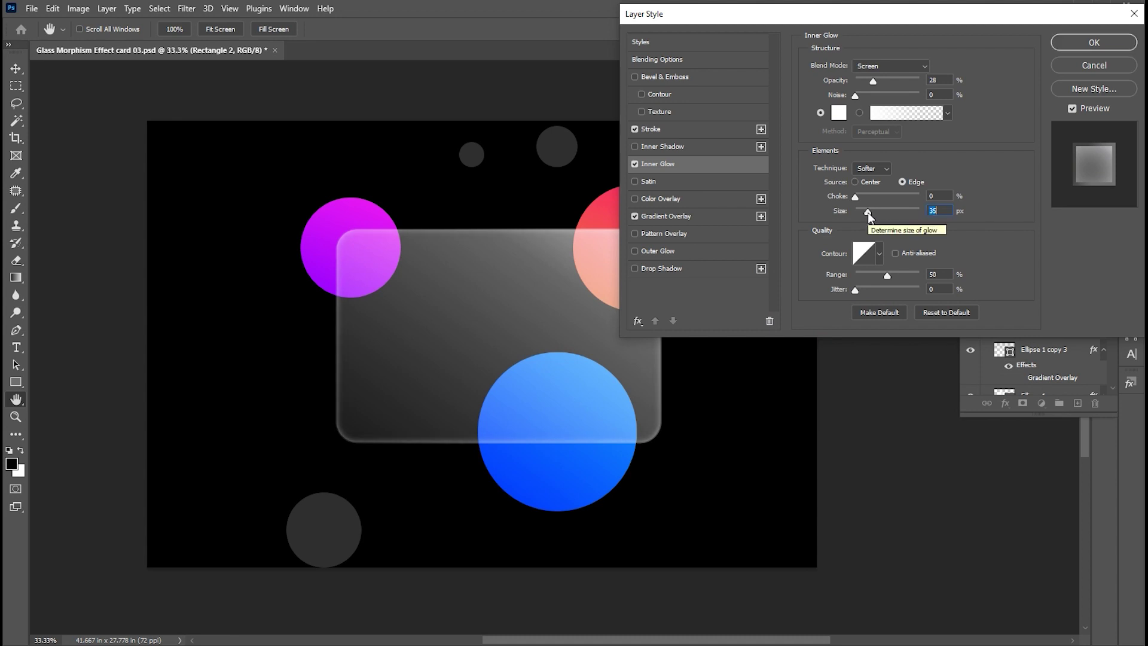
drag(874, 80, 867, 80)
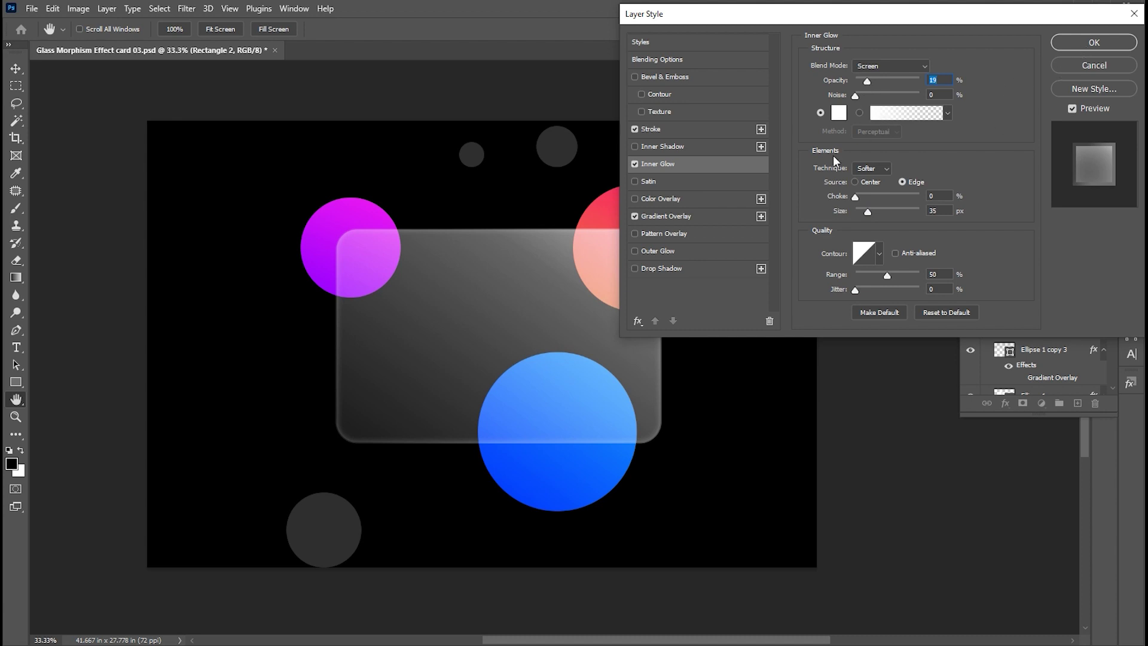
click(636, 270)
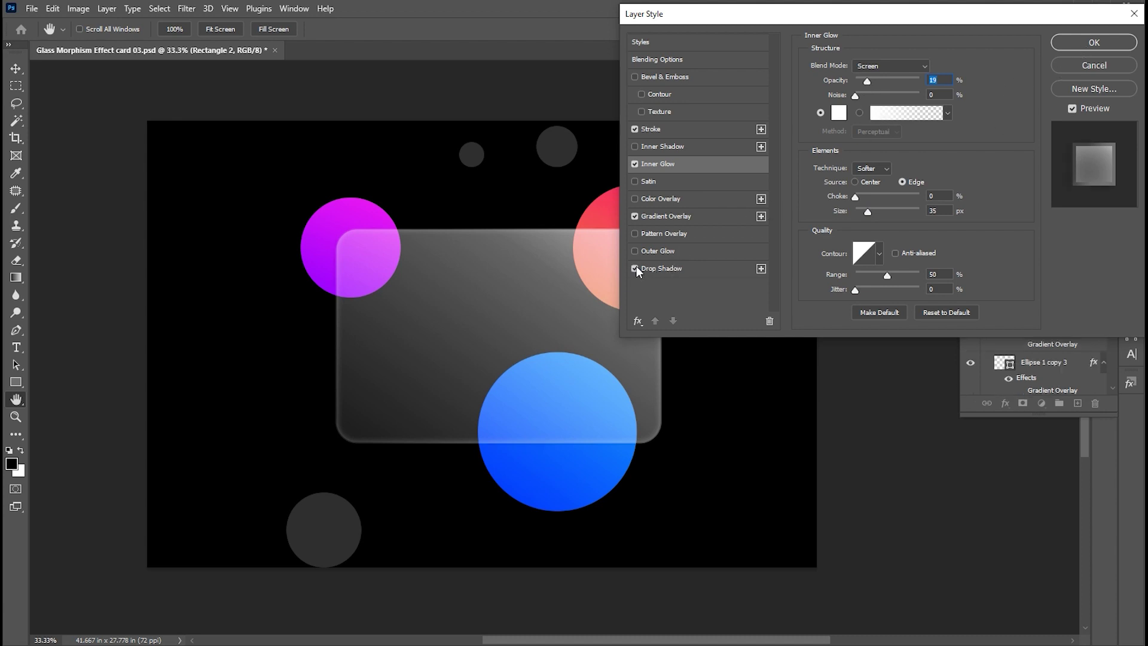
- Set the drop shadow to 26% opacity, 21 px distance and 46 px size
click(663, 270)
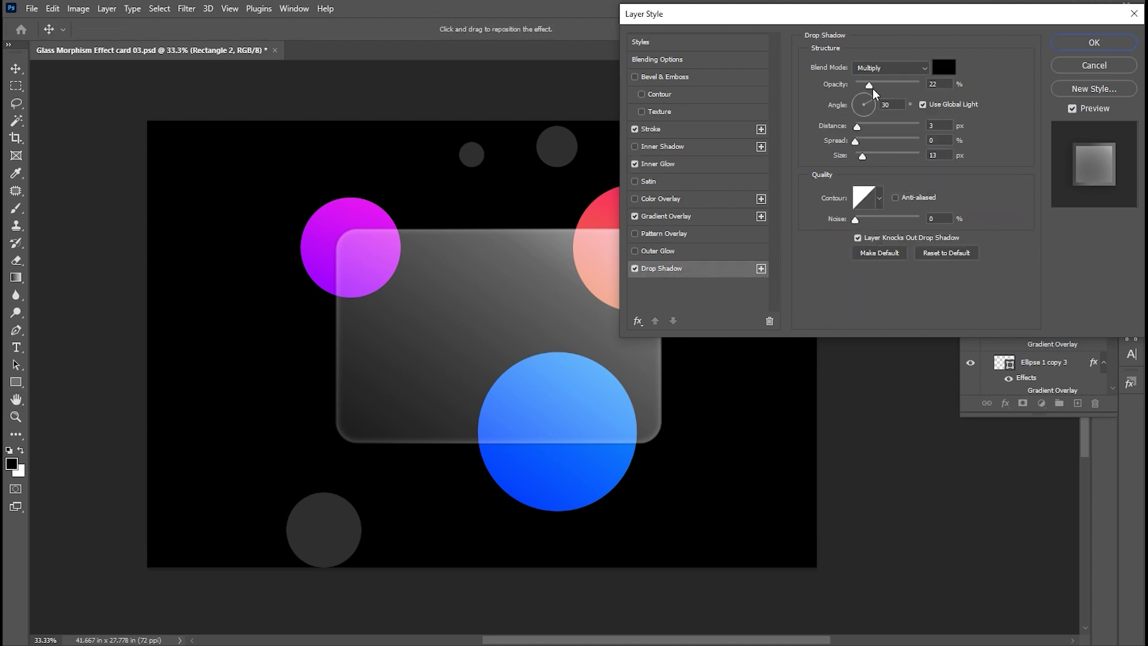
drag(872, 88, 875, 88)
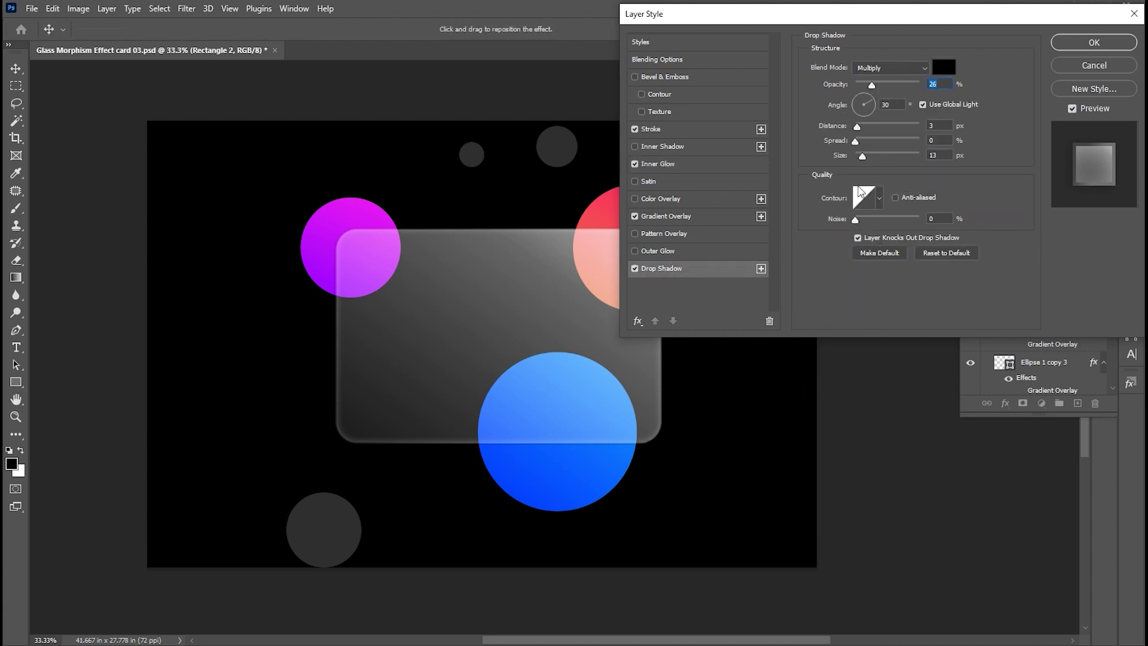
drag(865, 158, 870, 125)
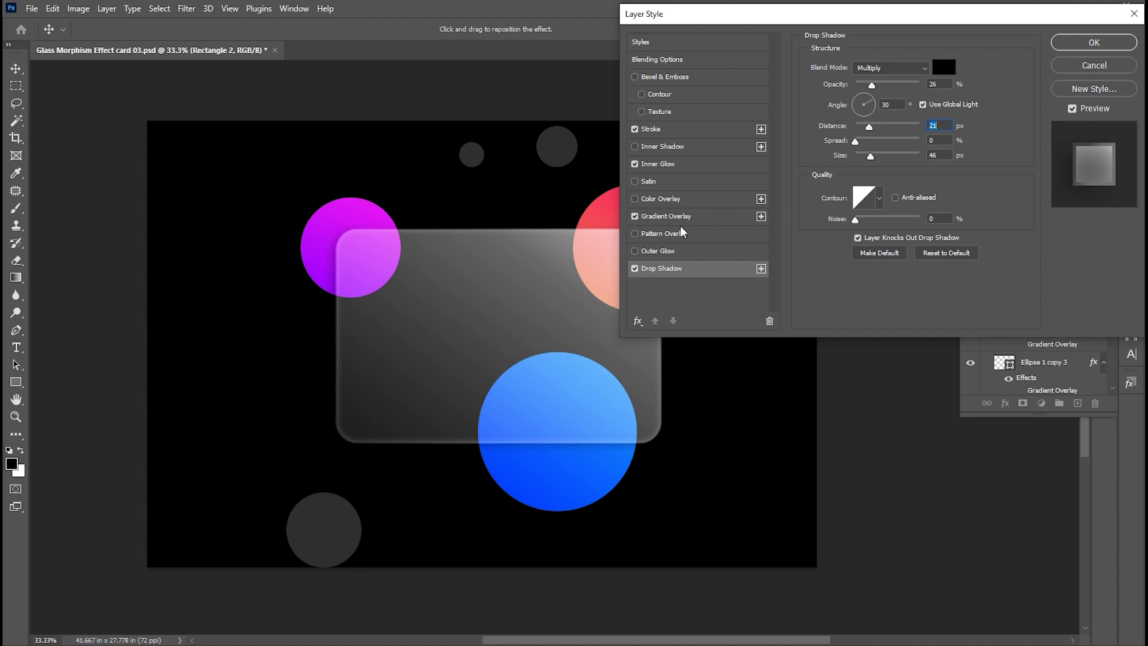
click(670, 216)
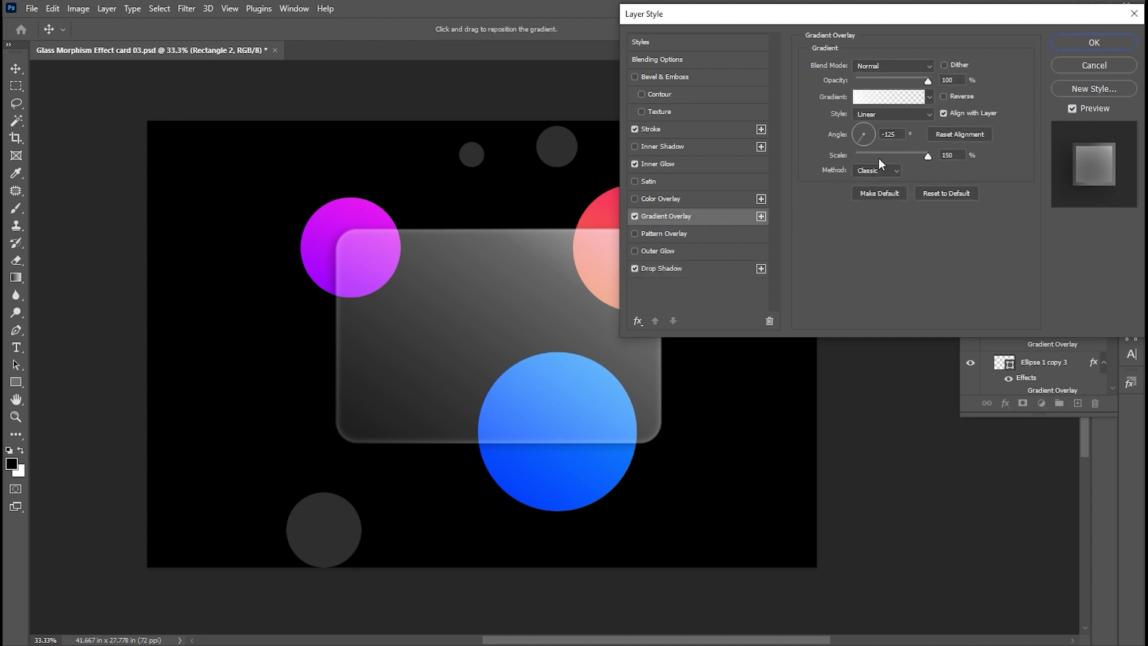
- Set the overlay gradient's start stop to 70% and midpoint to 21%, then apply the layer style
click(886, 97)
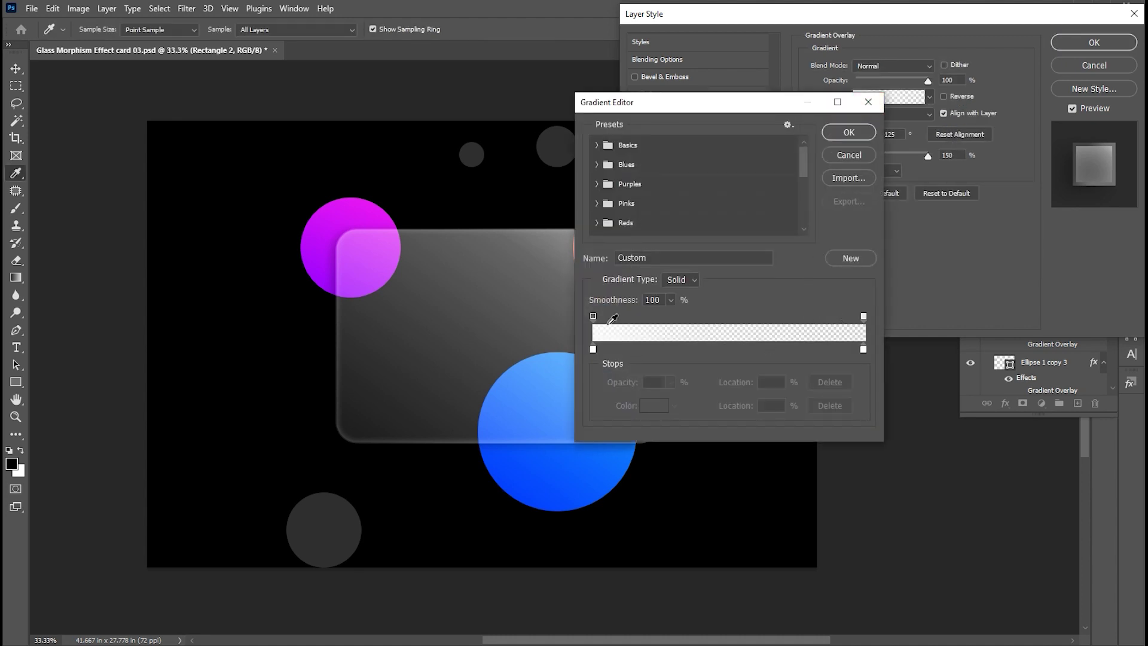
click(593, 317)
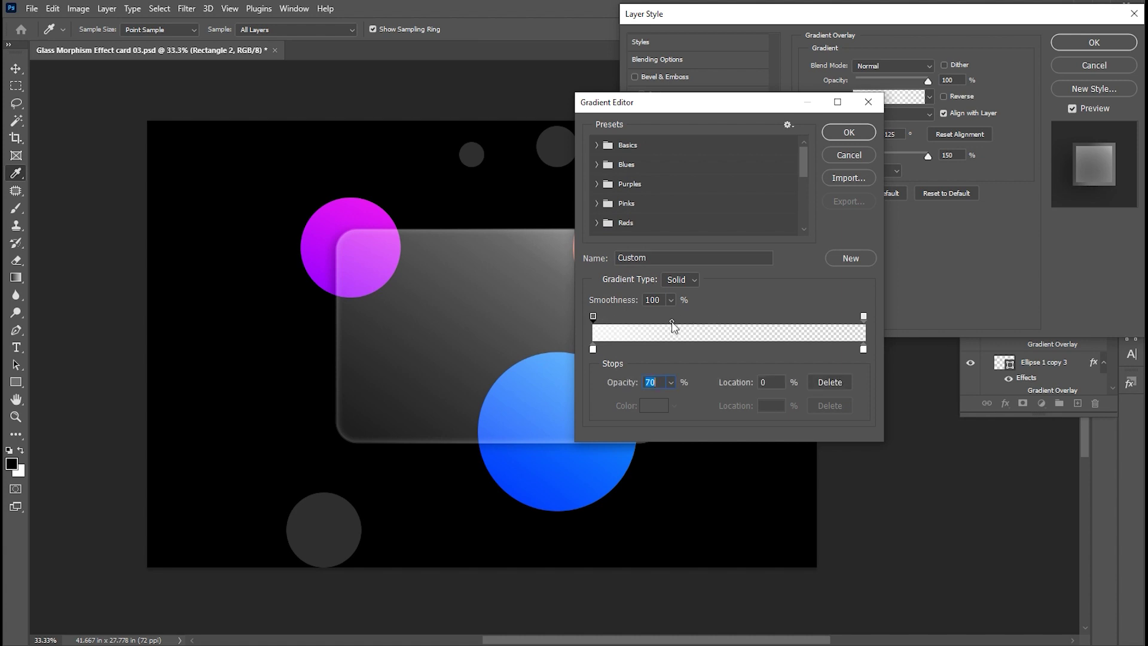
drag(673, 323, 651, 324)
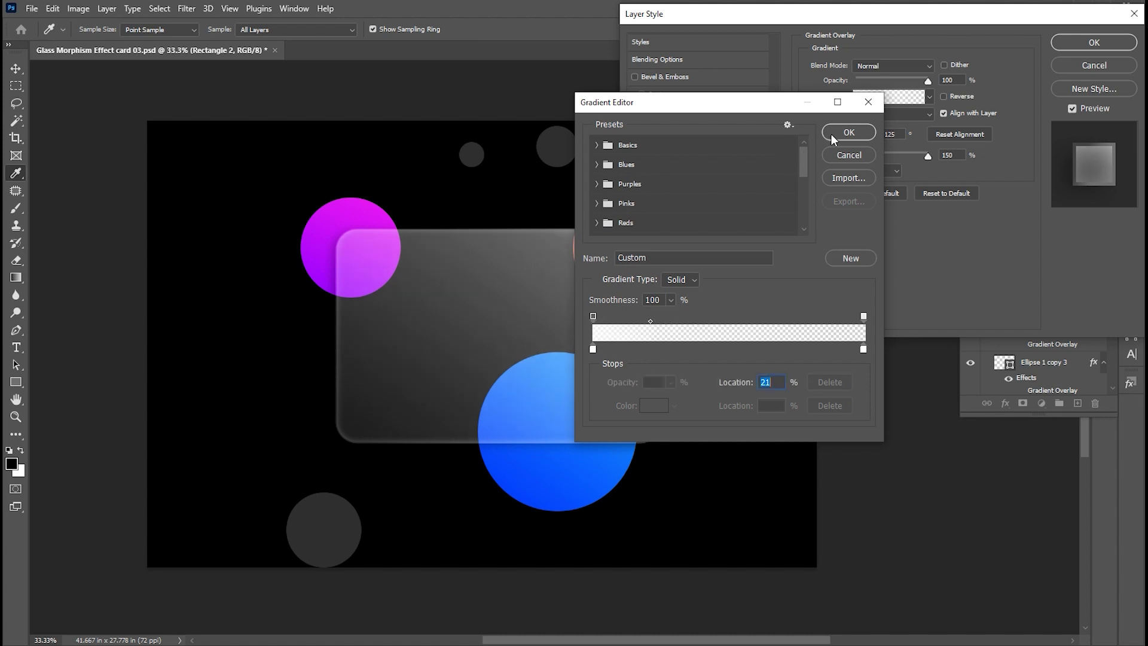
click(848, 133)
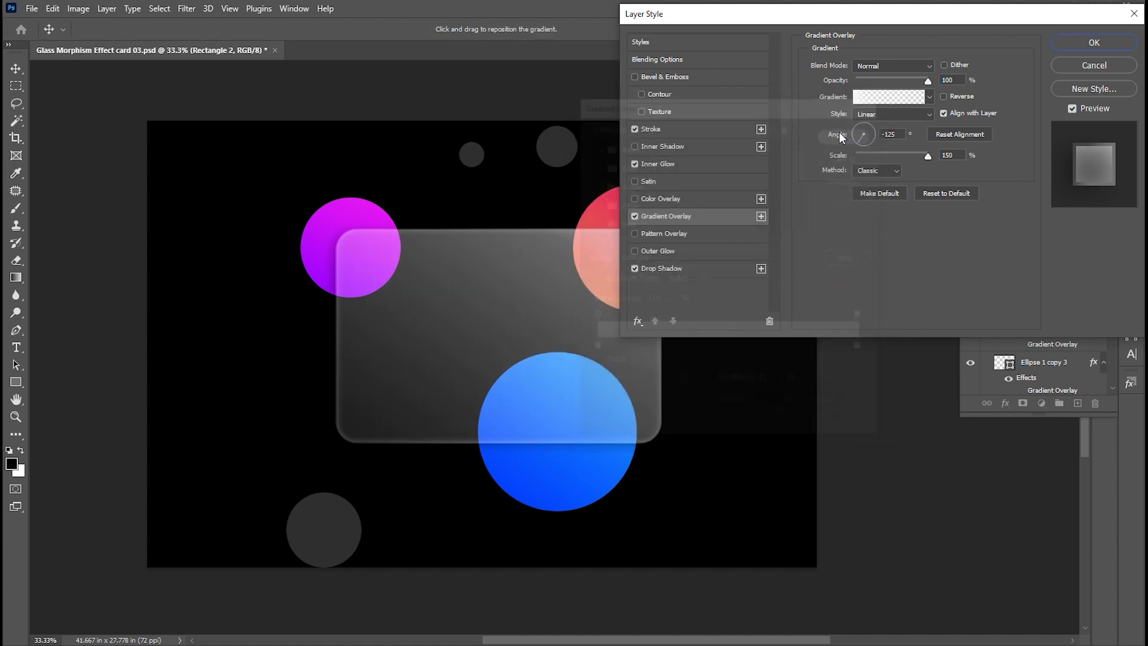
click(1102, 46)
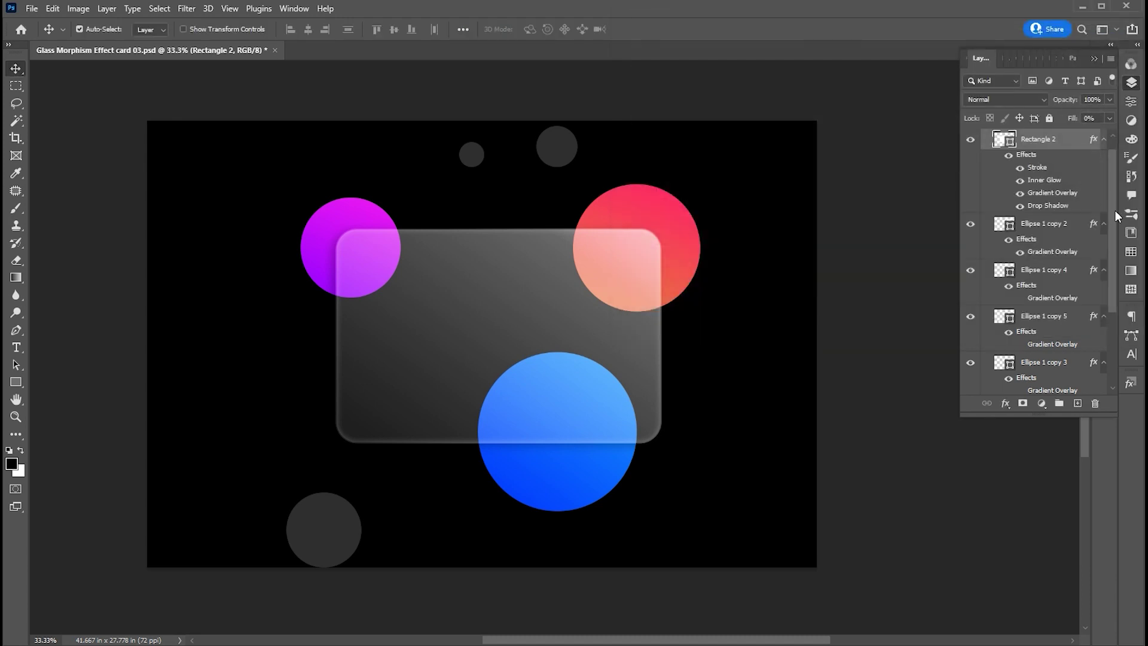
- Group the circle layers into Group 1, keep Rectangle 2 outside, and merge the group
key(ctrl+g)
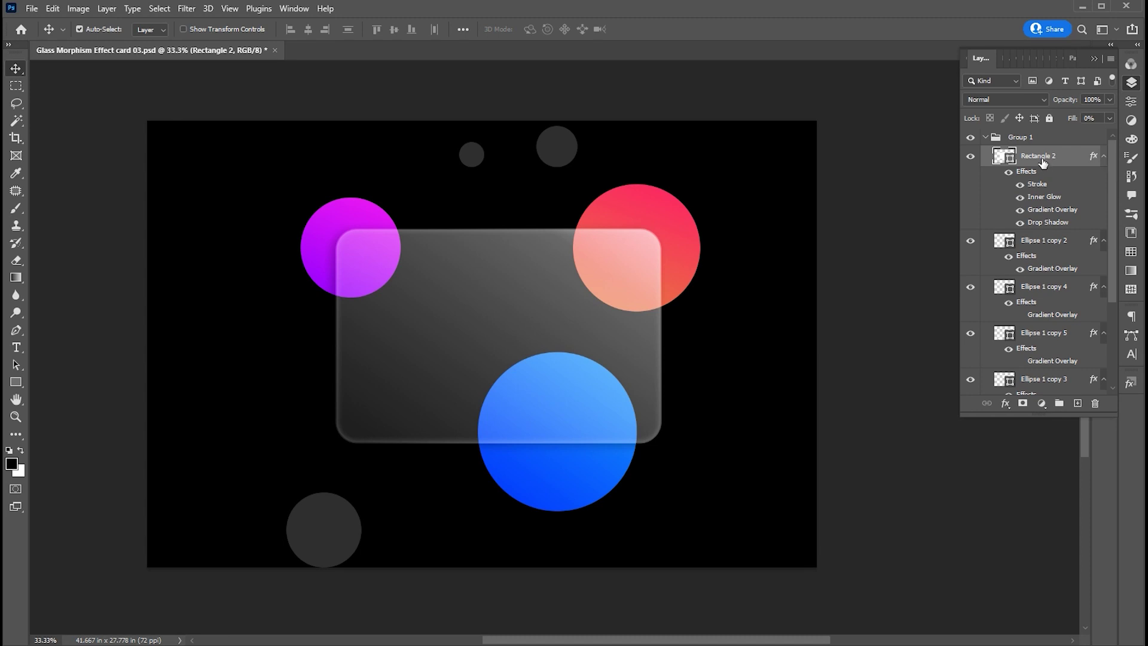
drag(1042, 163, 1045, 157)
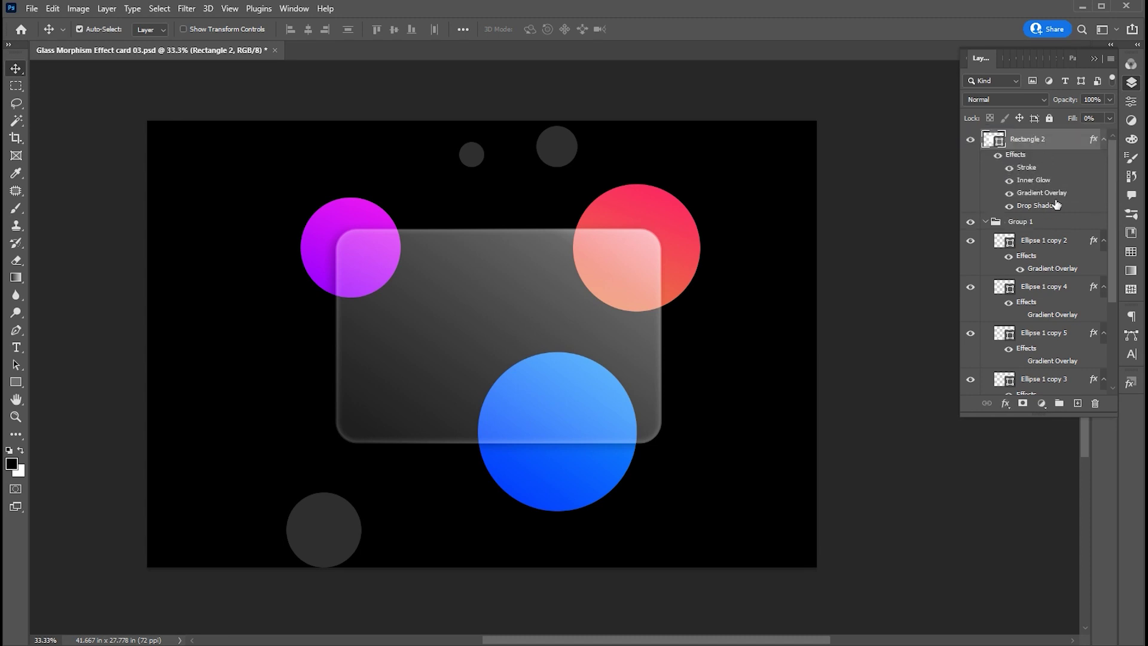
click(985, 222)
click(1039, 223)
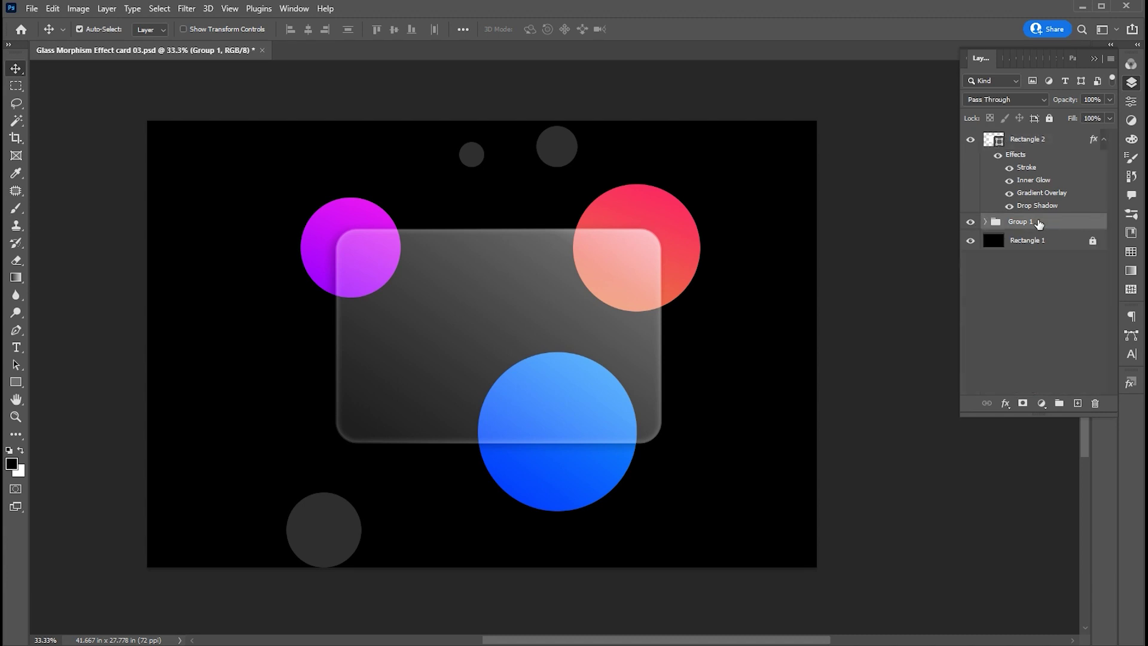
right_click(1039, 223)
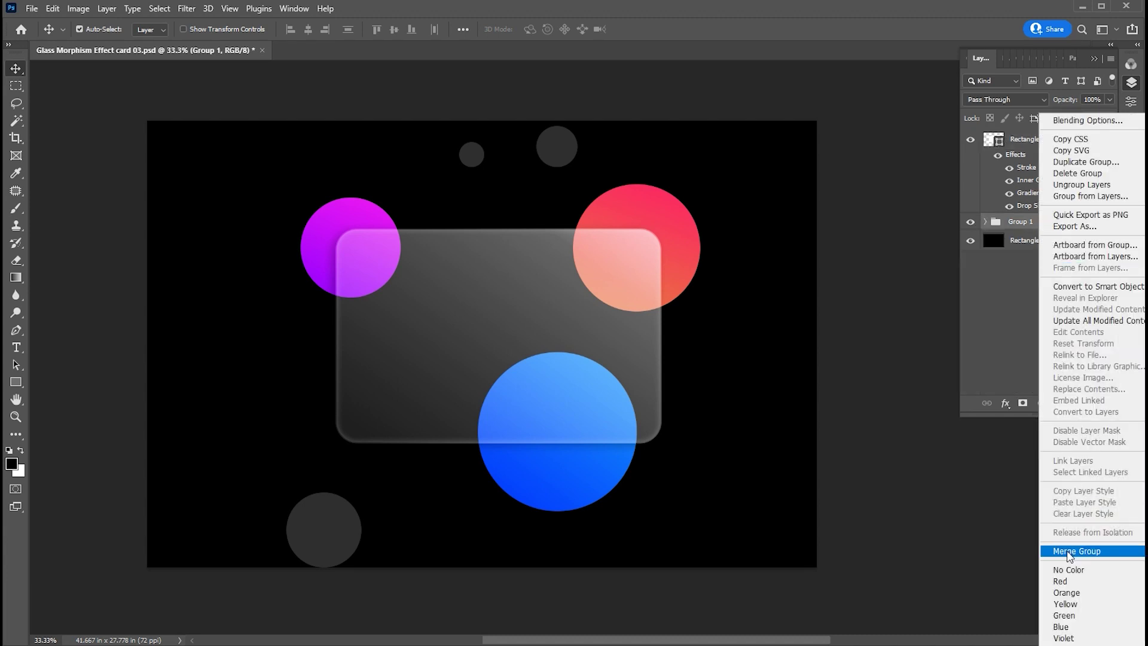
click(1077, 551)
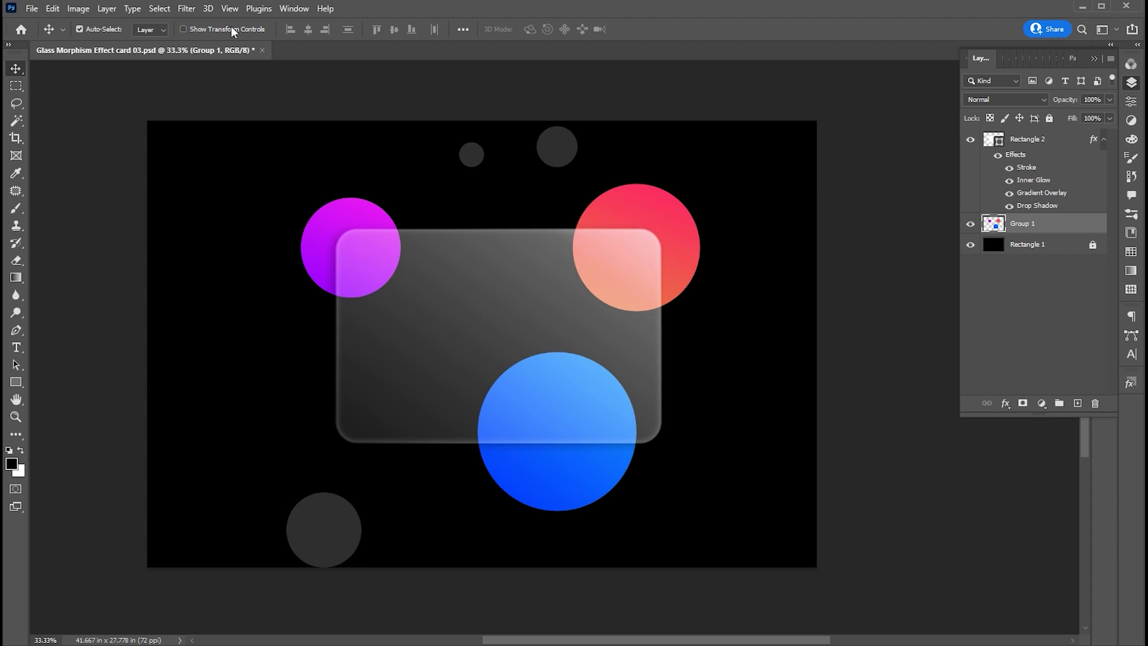
- Duplicate the merged Group 1 layer as Group 1 copy and hide the original
click(107, 8)
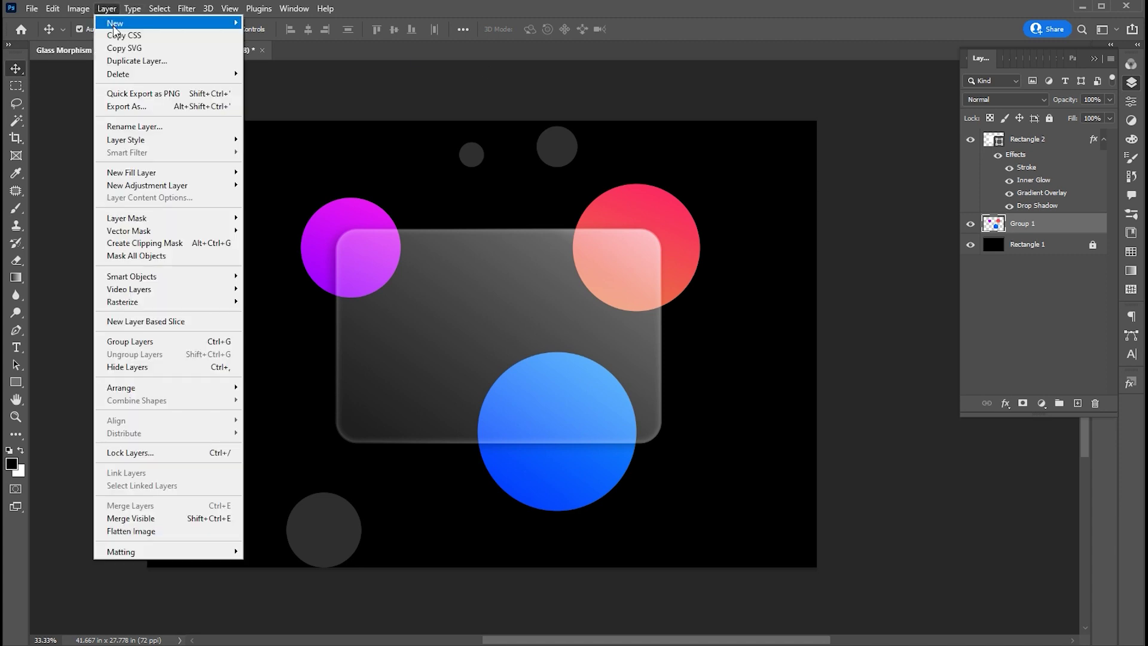
mouse_move(116, 22)
click(300, 145)
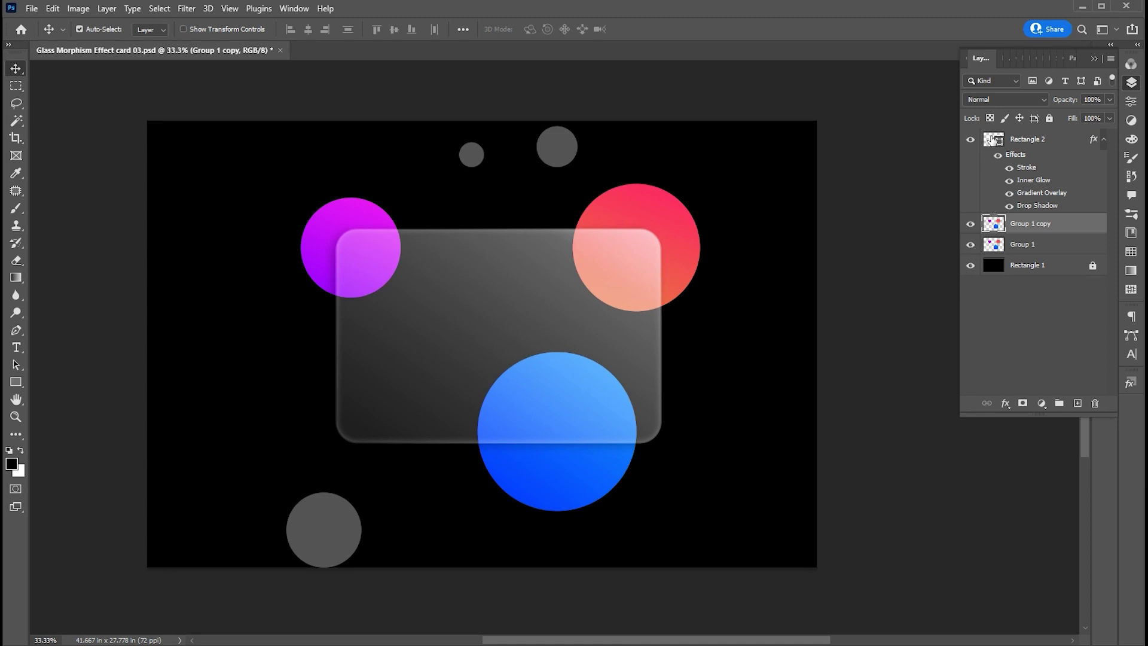
click(971, 245)
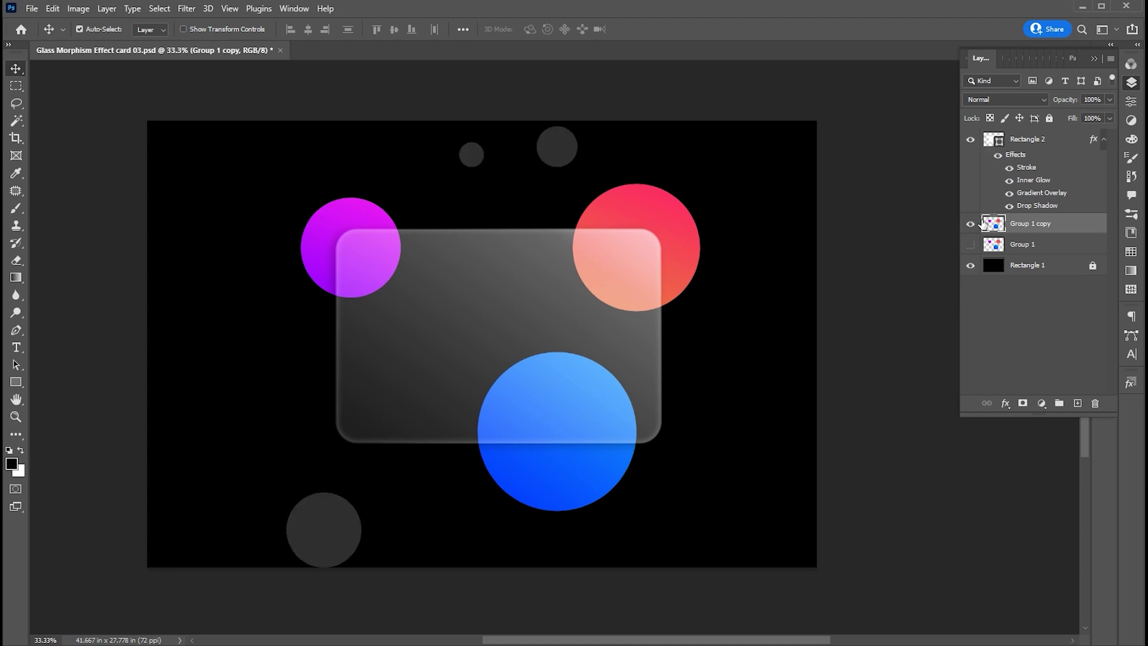
- Load Rectangle 2's card shape as a selection and mask Group 1 copy with it
click(988, 143)
ctrl+click(988, 142)
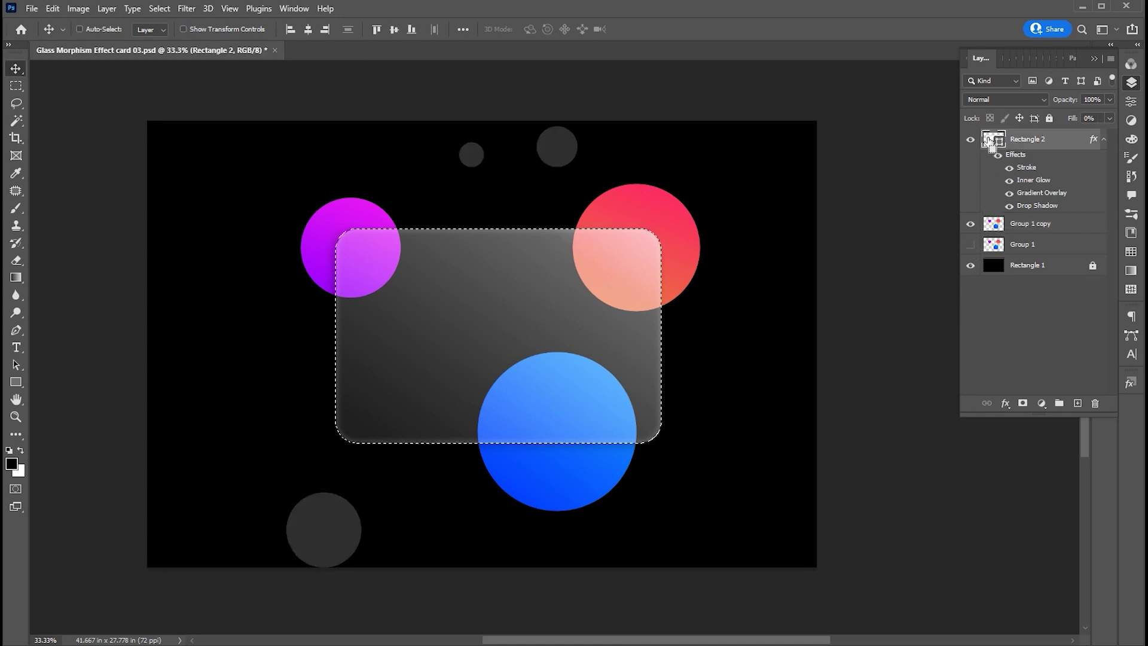
click(1028, 225)
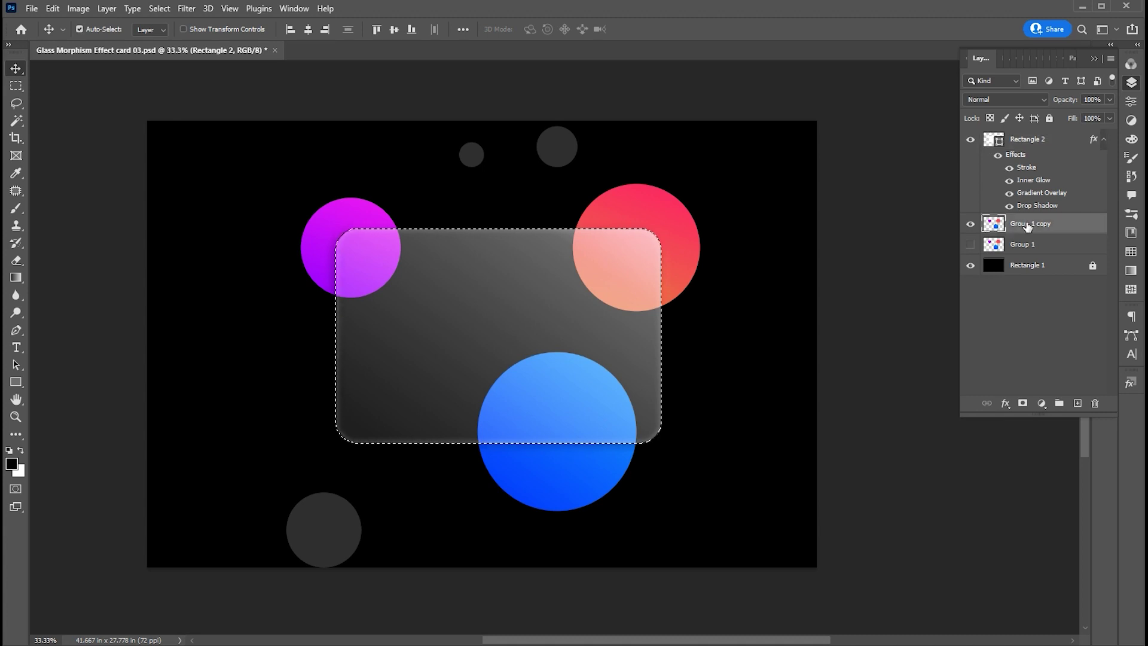
click(1024, 404)
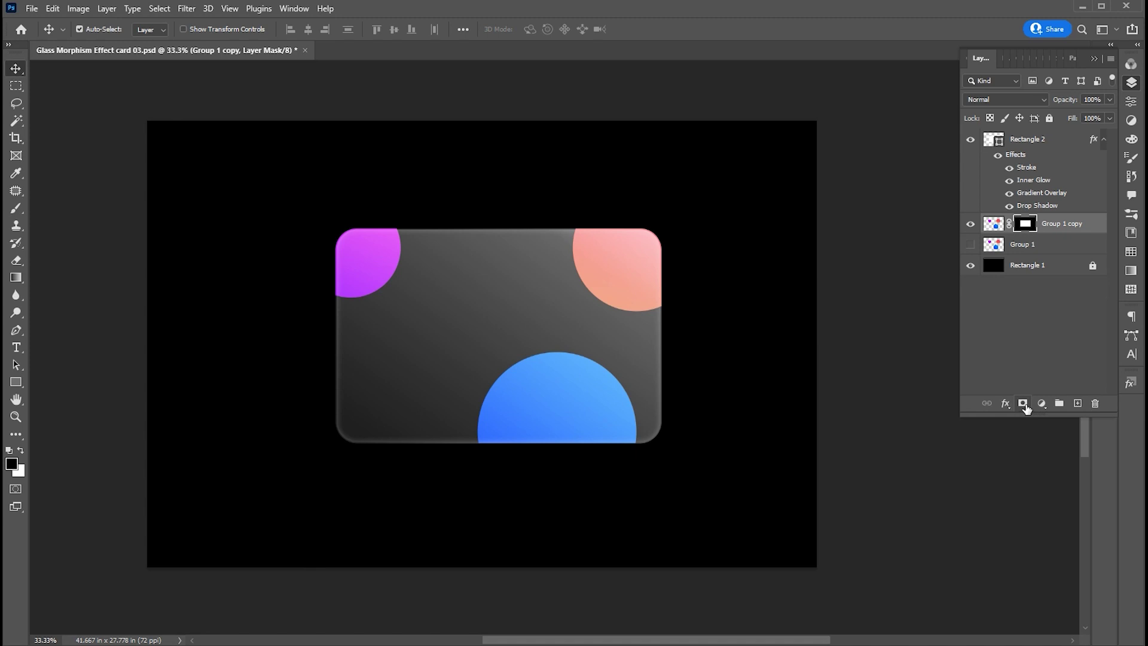
- Unhide Group 1 and give it a card-shaped layer mask from Rectangle 2 too
click(971, 244)
click(1037, 246)
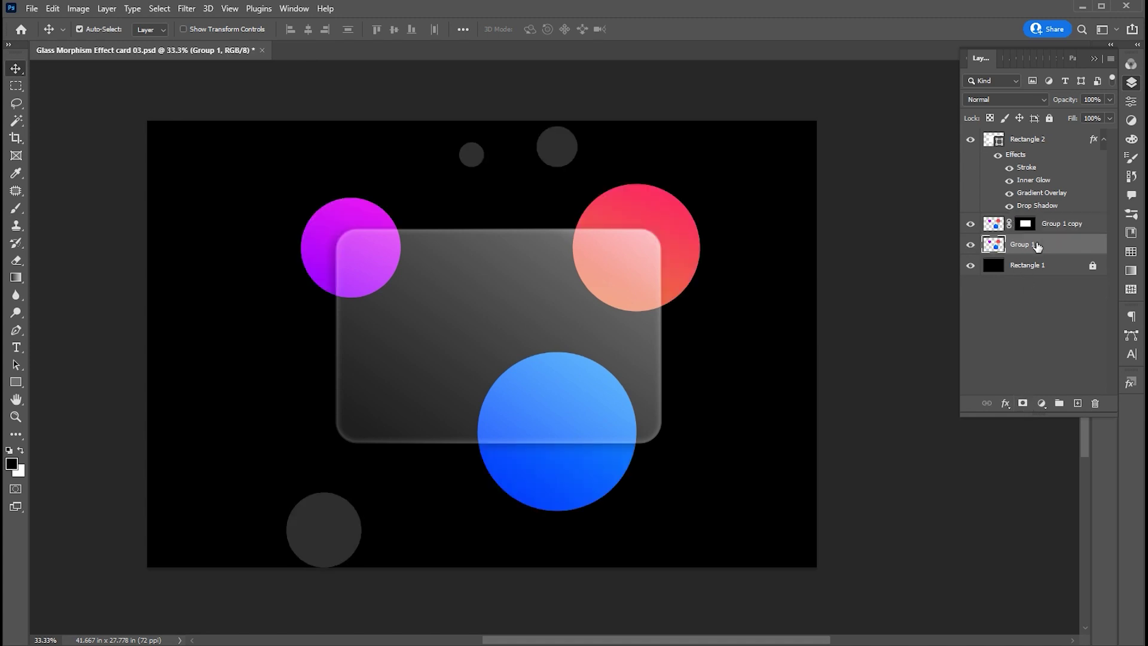
ctrl+click(990, 142)
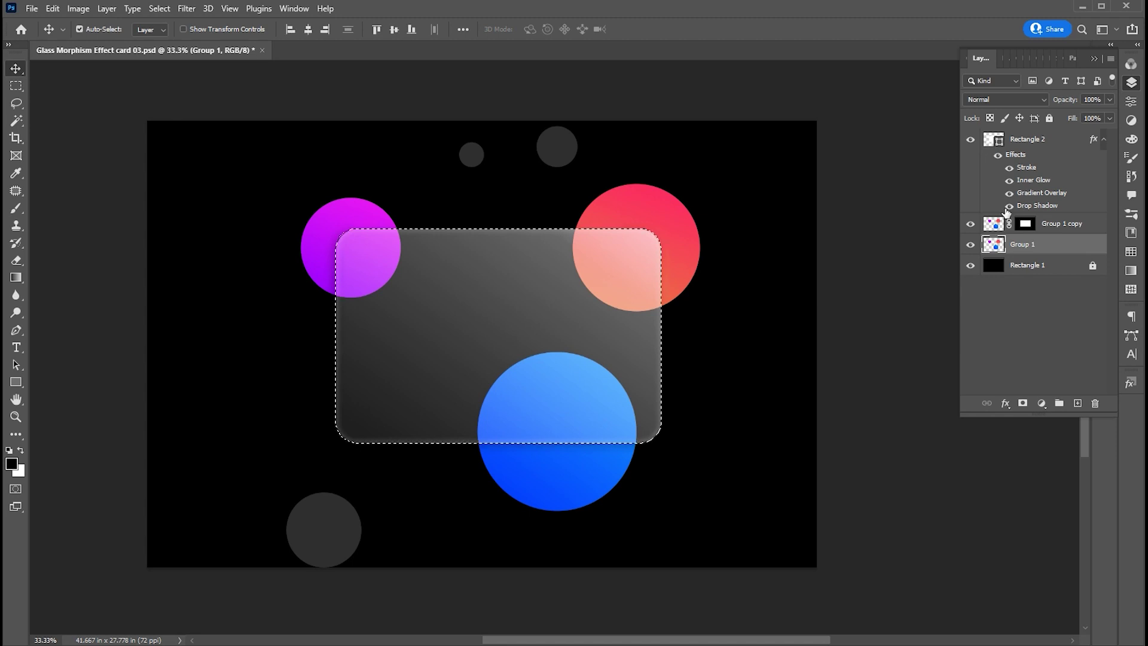
click(1023, 403)
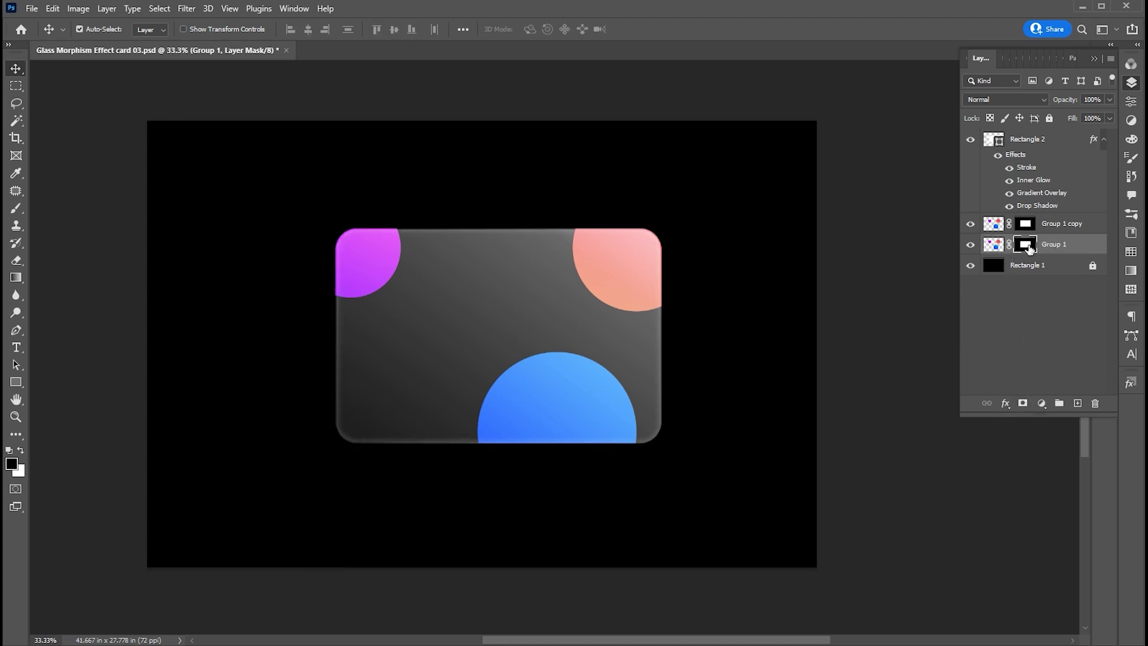
drag(1028, 249, 1029, 248)
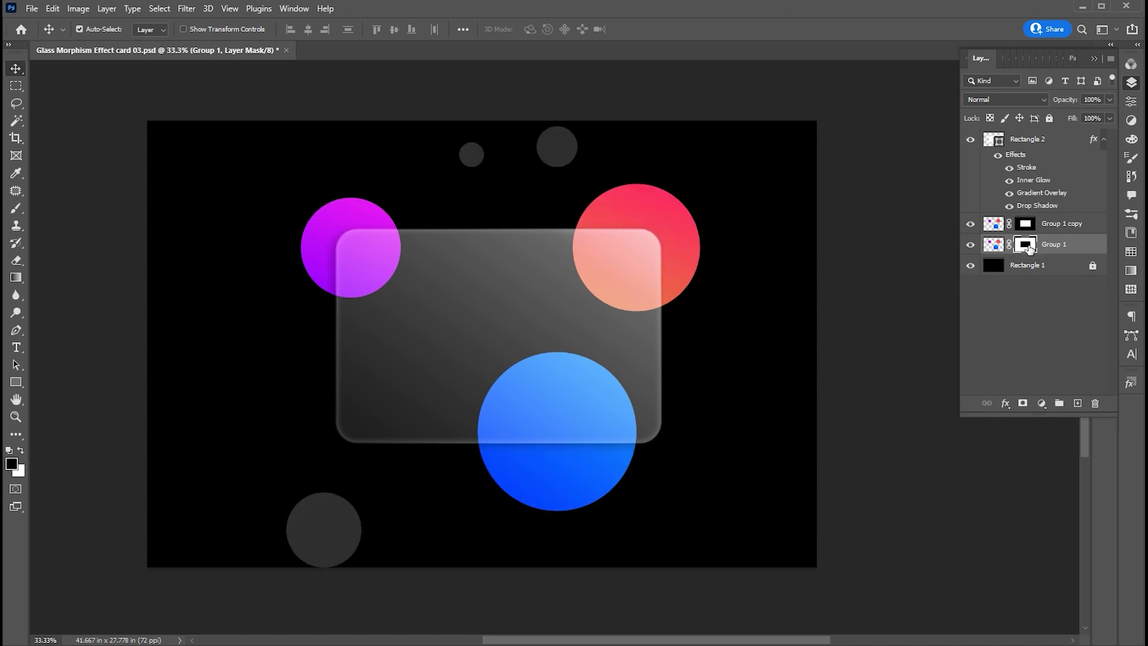
click(994, 224)
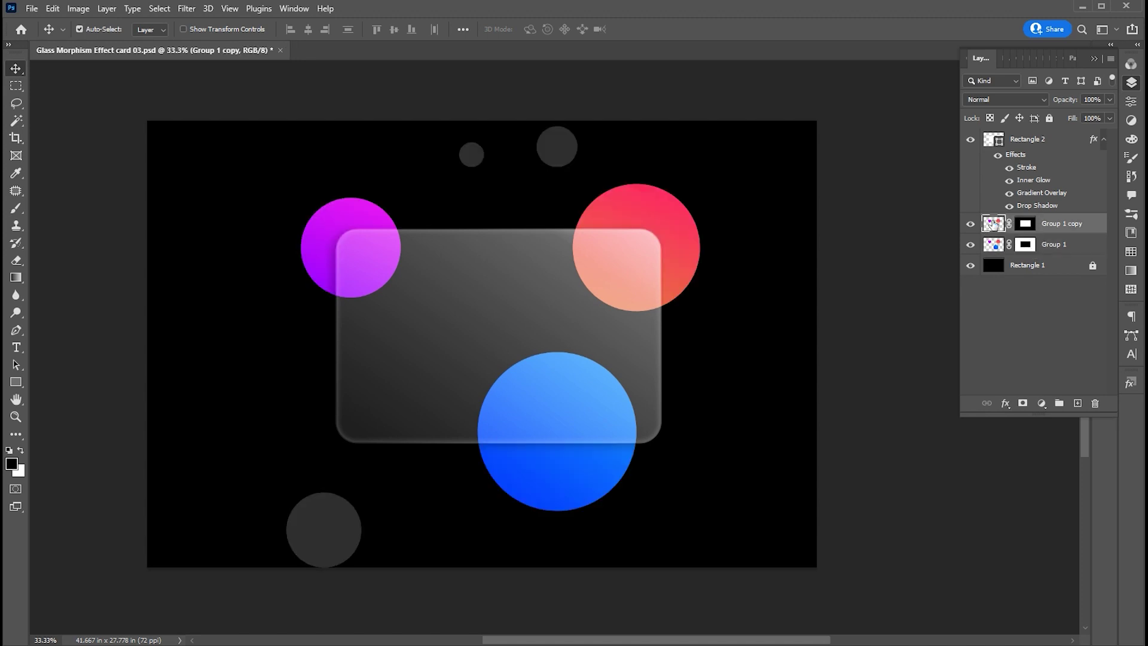
- Apply a Gaussian Blur with a 16.6 px radius to Group 1 copy
click(190, 10)
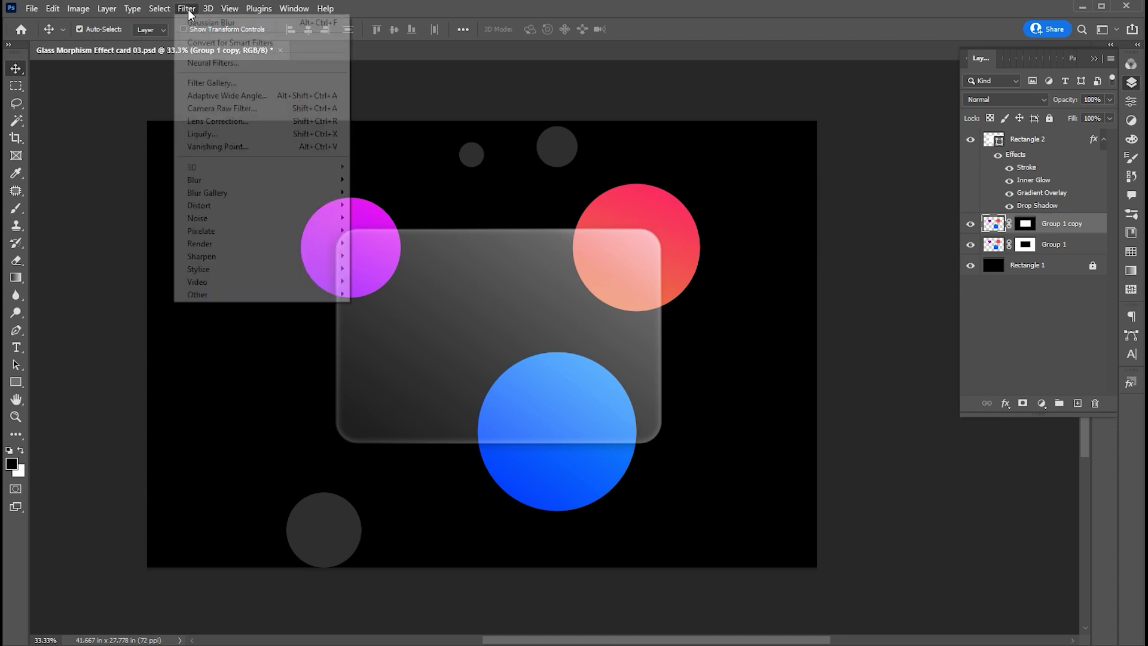
mouse_move(197, 180)
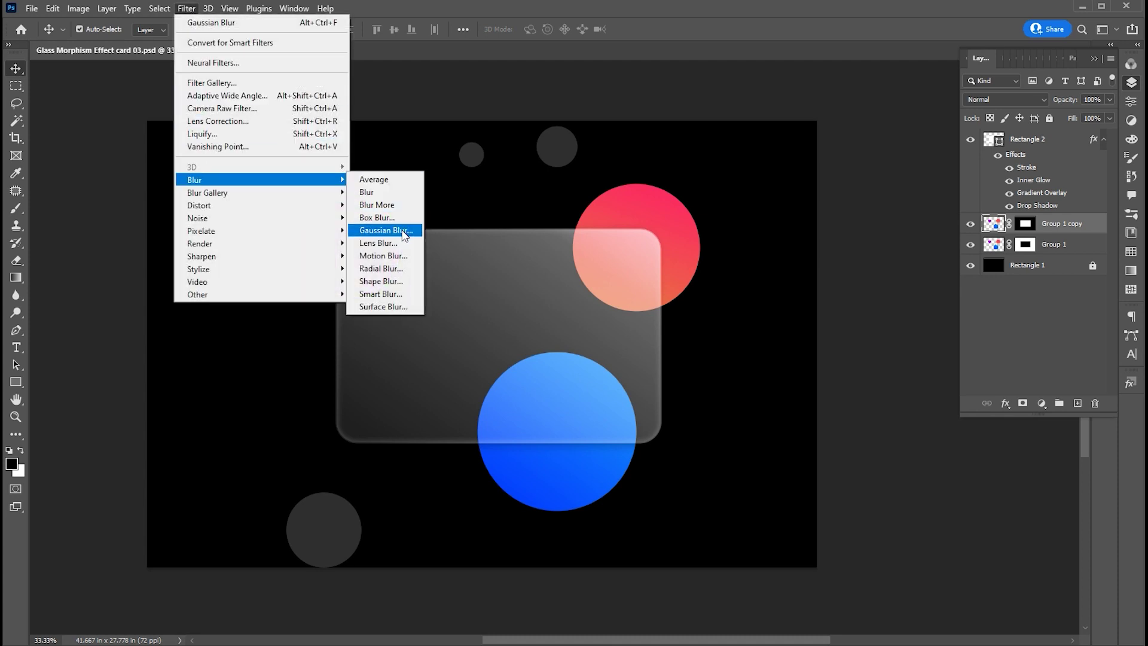
click(383, 230)
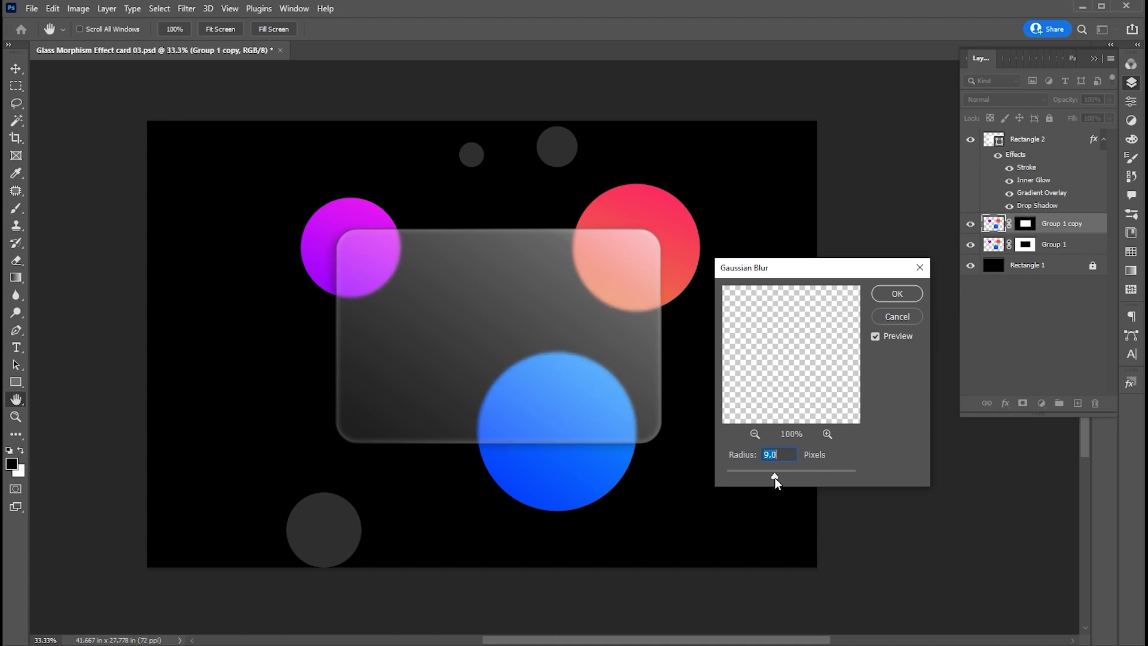
drag(773, 476, 781, 475)
click(897, 298)
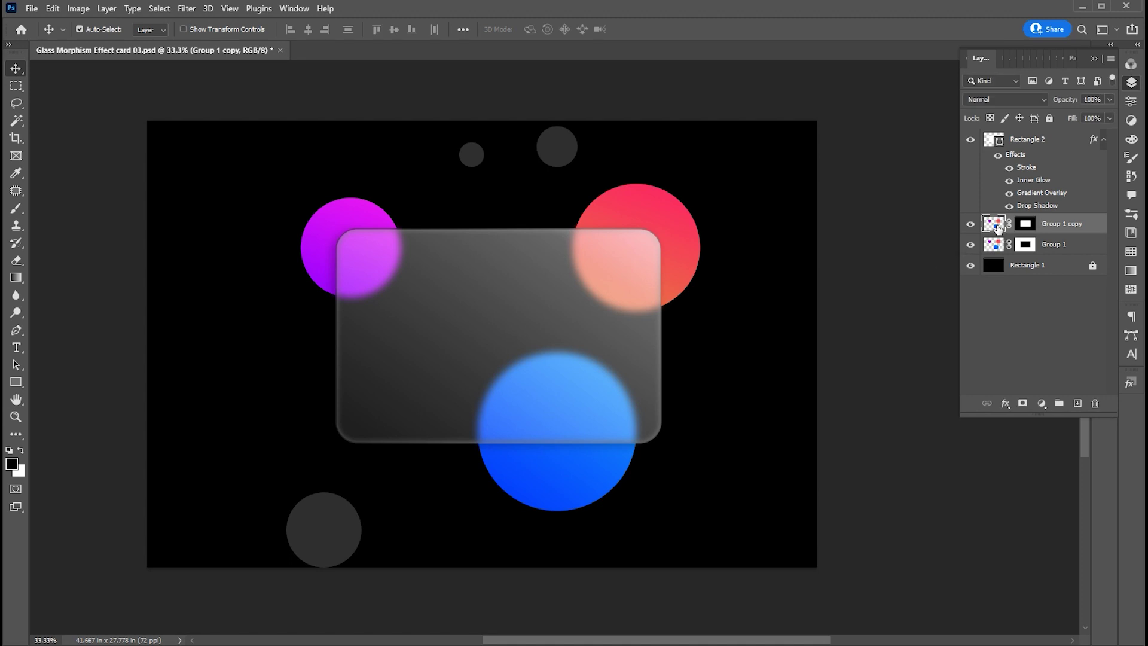
- Apply the Filter Gallery Glass filter: Frosted texture, distortion 12, smoothness 2, scaling 76%
click(187, 8)
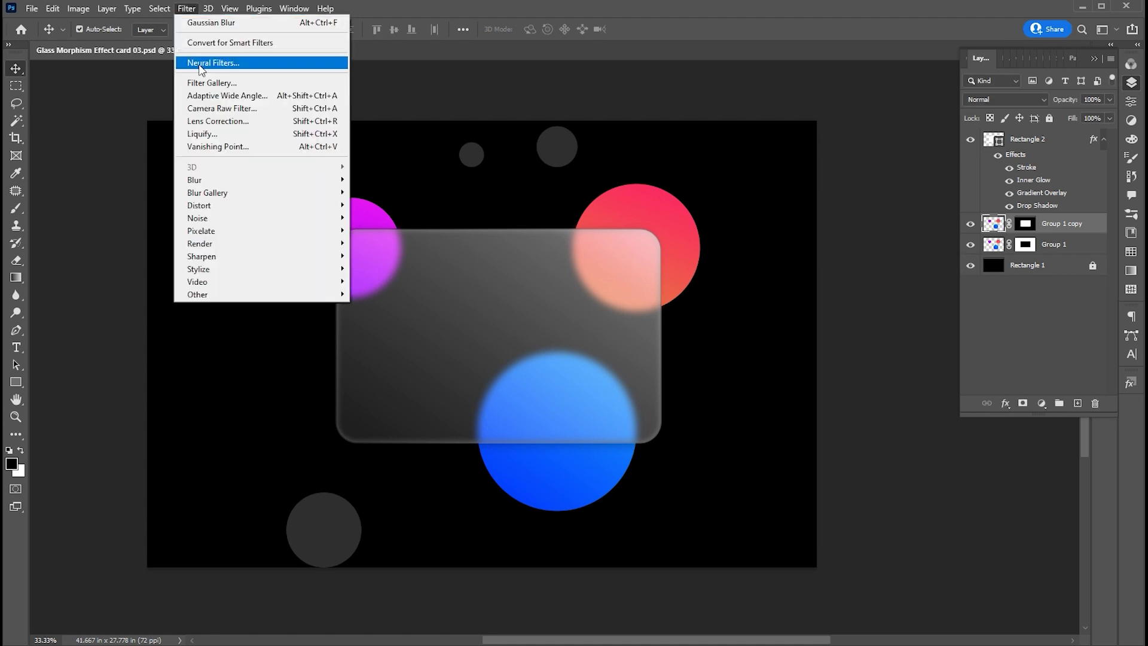
click(730, 309)
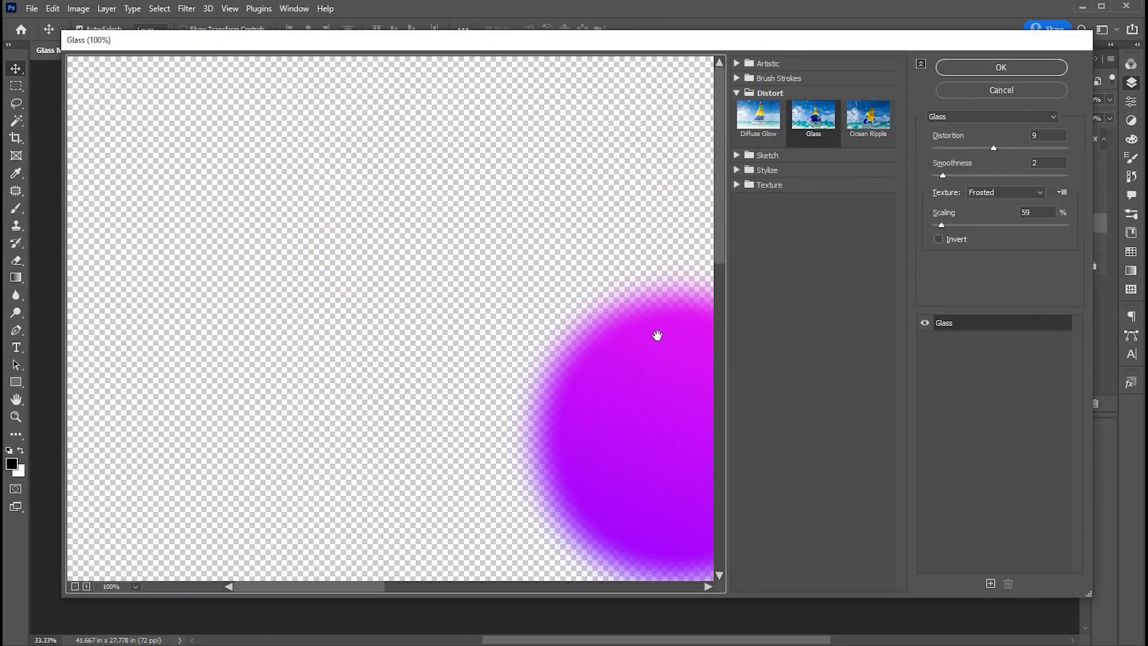
drag(638, 368, 472, 273)
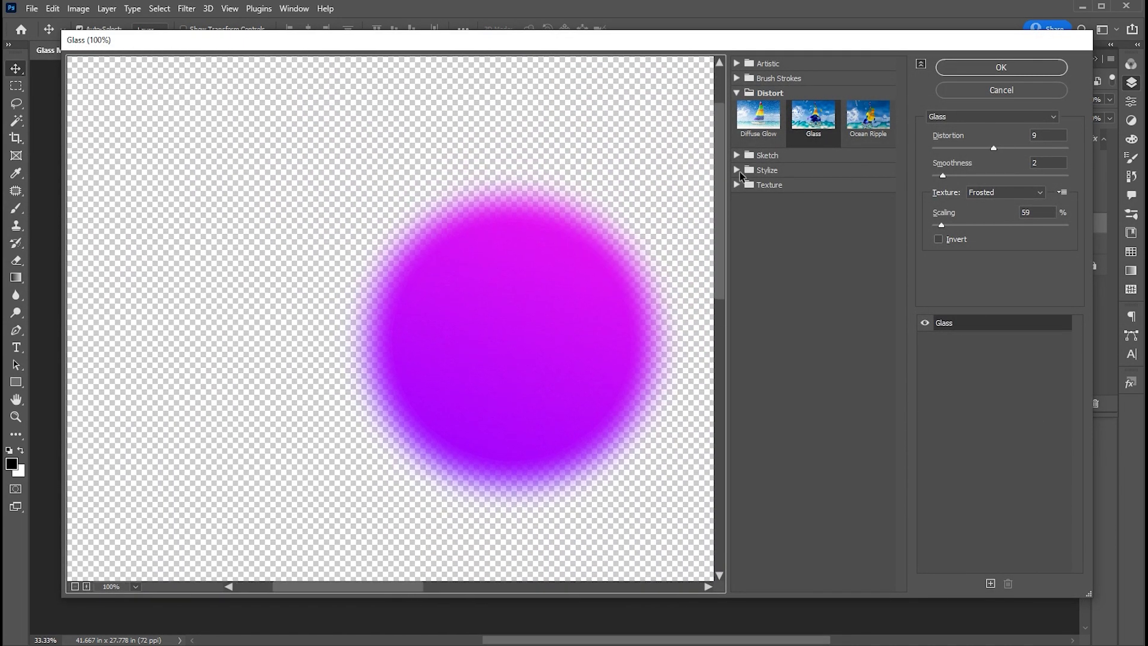
drag(996, 154, 1015, 147)
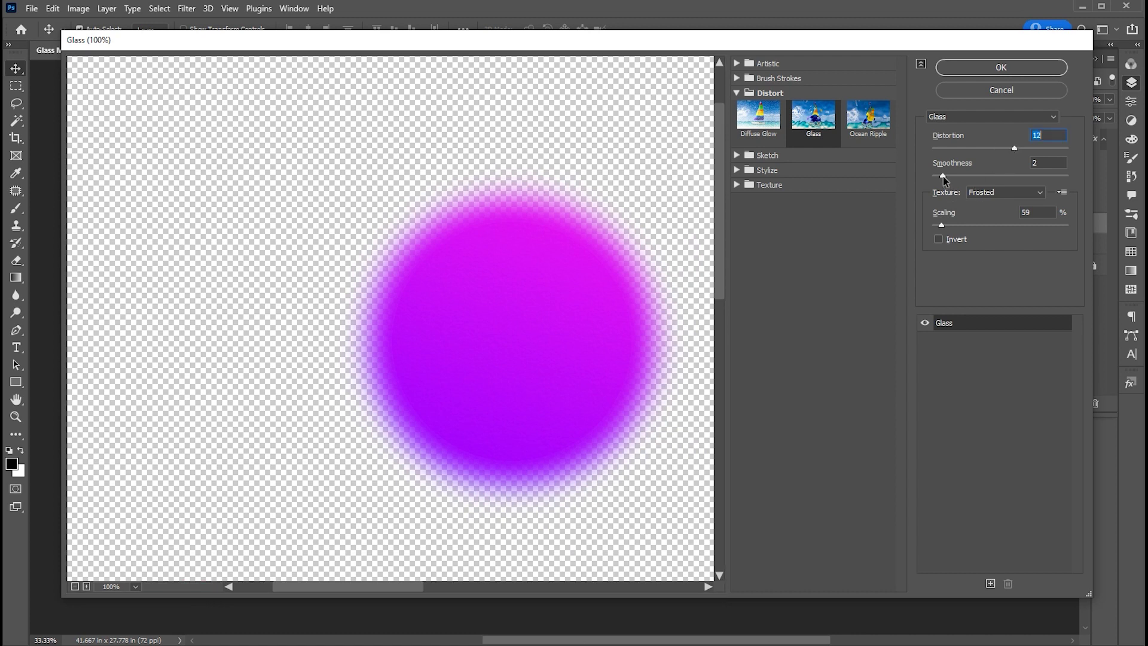
mouse_move(943, 176)
mouse_down()
mouse_move(964, 174)
mouse_move(933, 177)
mouse_up()
drag(940, 177, 944, 176)
drag(943, 225, 957, 225)
click(1016, 67)
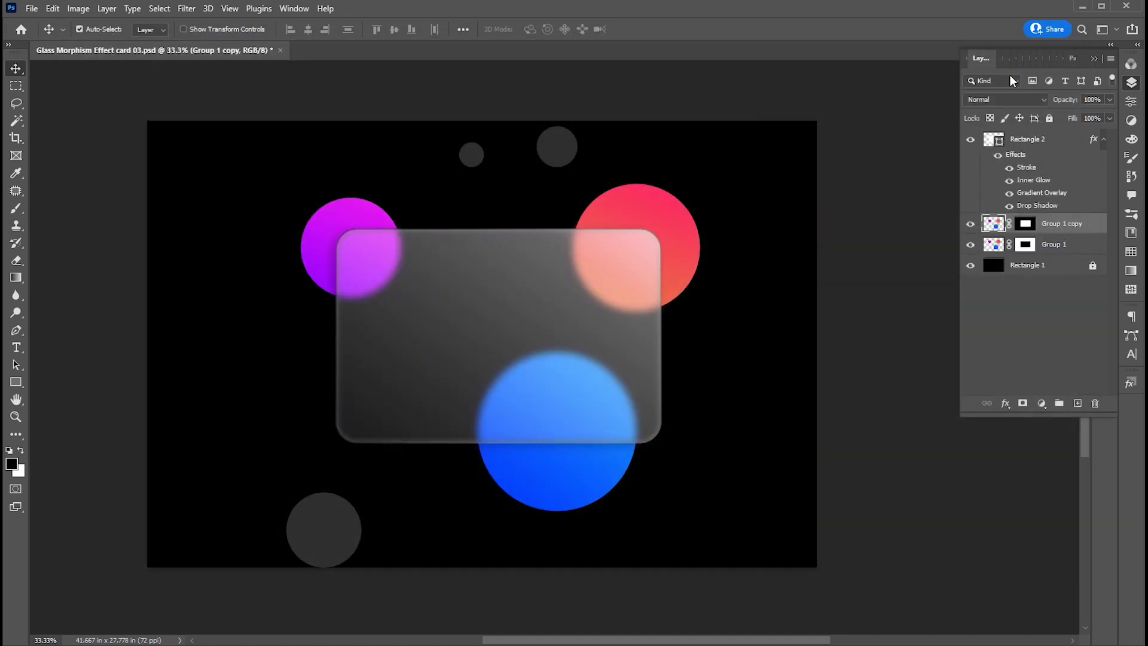
- Place the card details artwork above Rectangle 2, then position and slightly enlarge it
click(1044, 190)
click(33, 9)
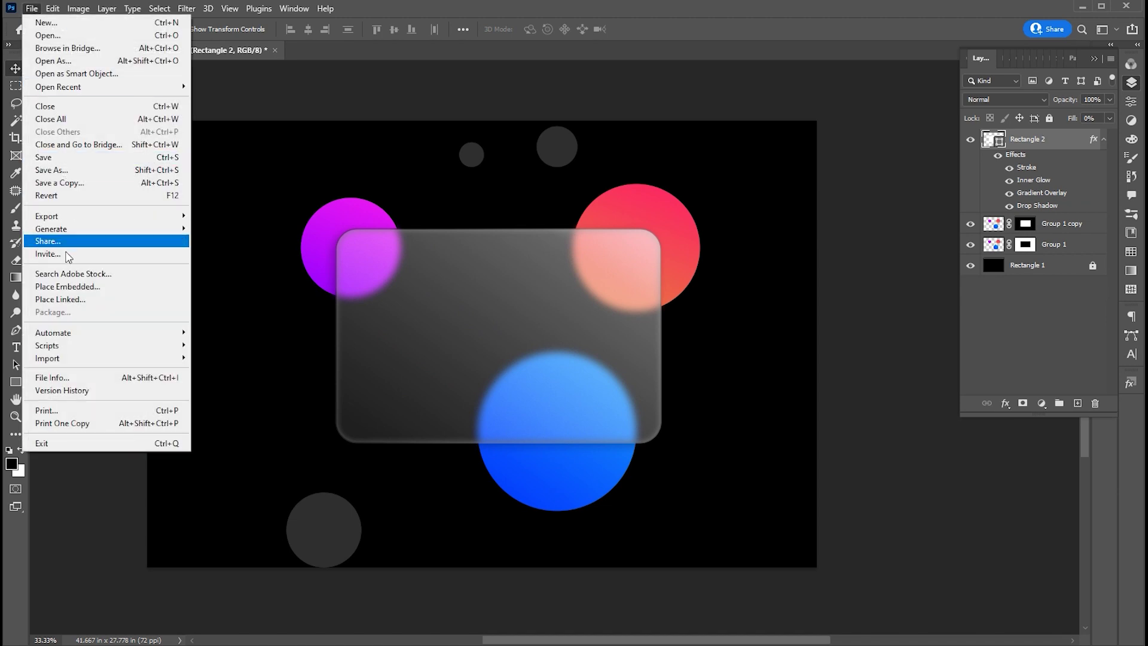
click(60, 288)
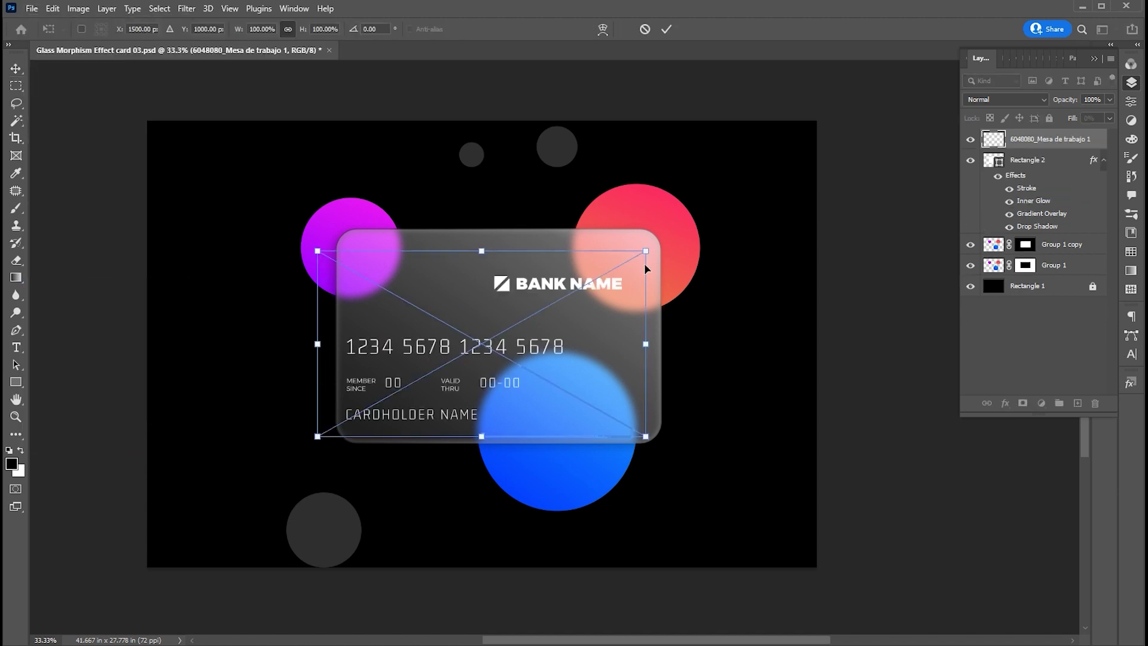
drag(646, 268, 626, 252)
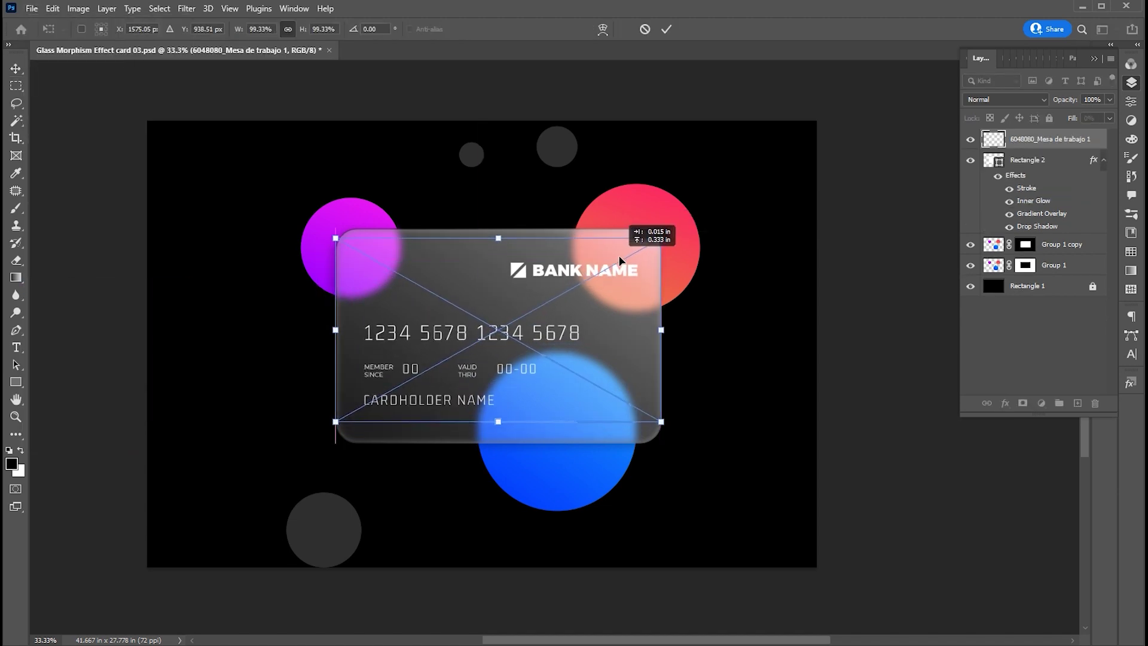
key(Return)
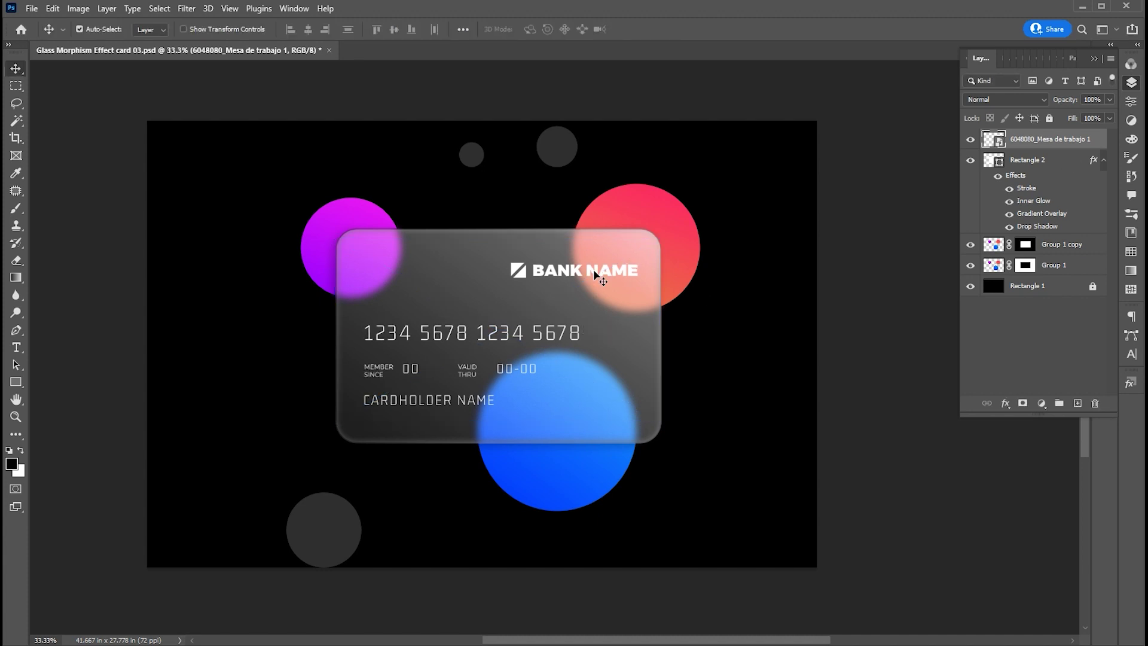
drag(597, 276, 596, 287)
key(ctrl+t)
drag(660, 249, 671, 248)
key(Return)
- Rasterize the card details layer and move the BANK NAME text up slightly
right_click(1038, 136)
click(1071, 323)
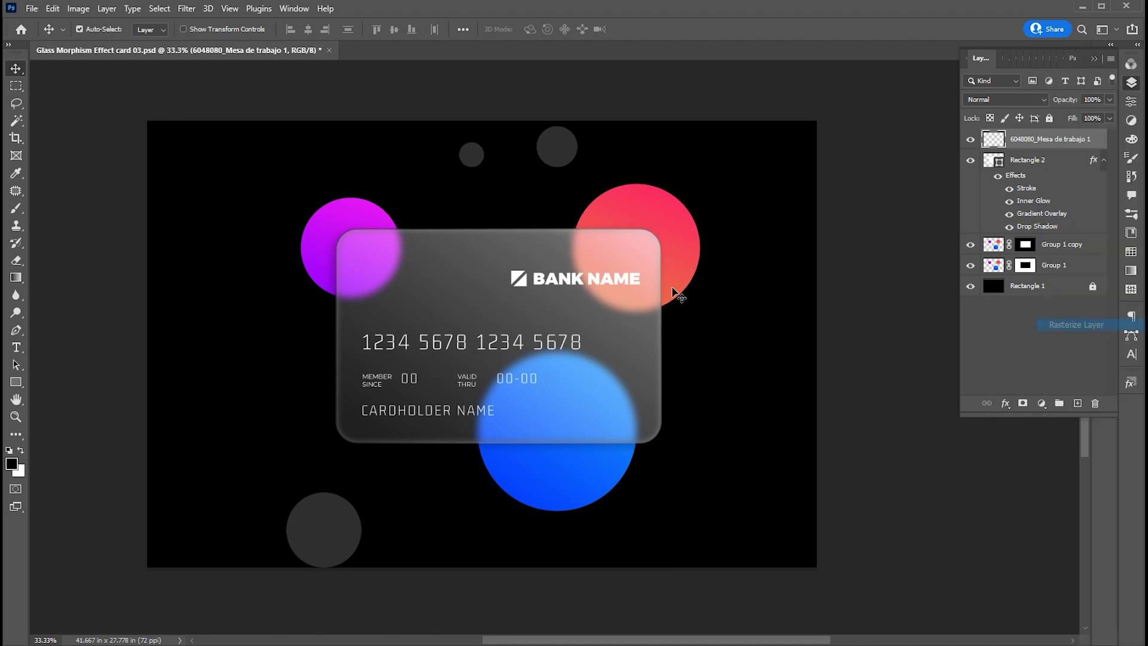
key(m)
key(v)
drag(571, 286, 571, 269)
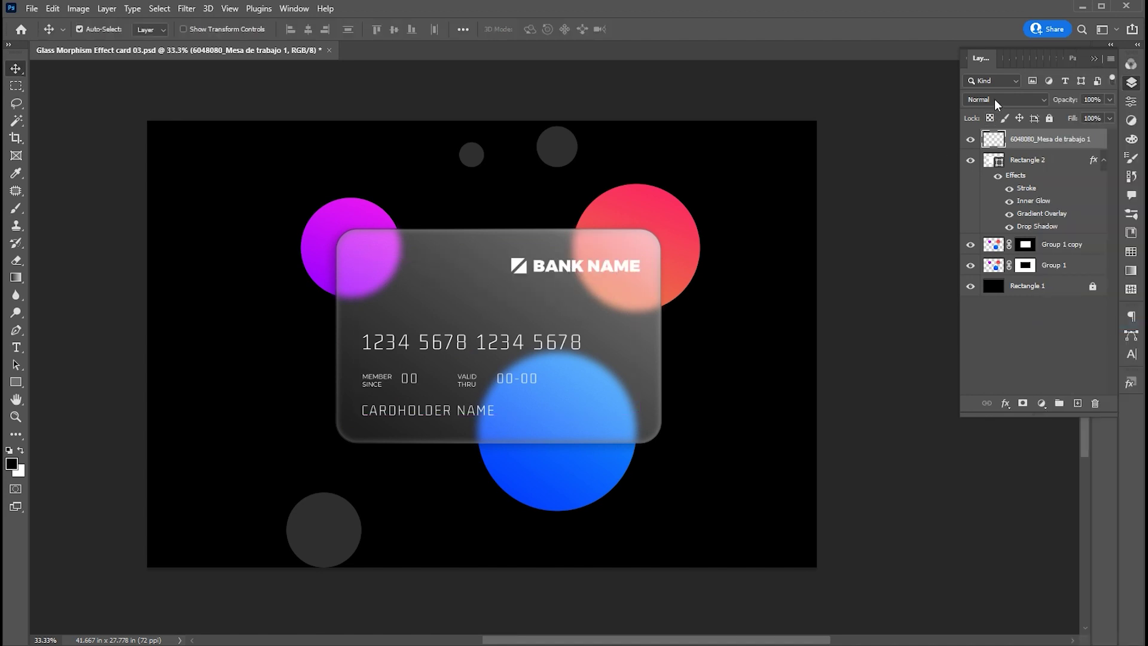
- Set the card details layer to Overlay blending and duplicate it for brighter lettering
click(995, 98)
click(979, 263)
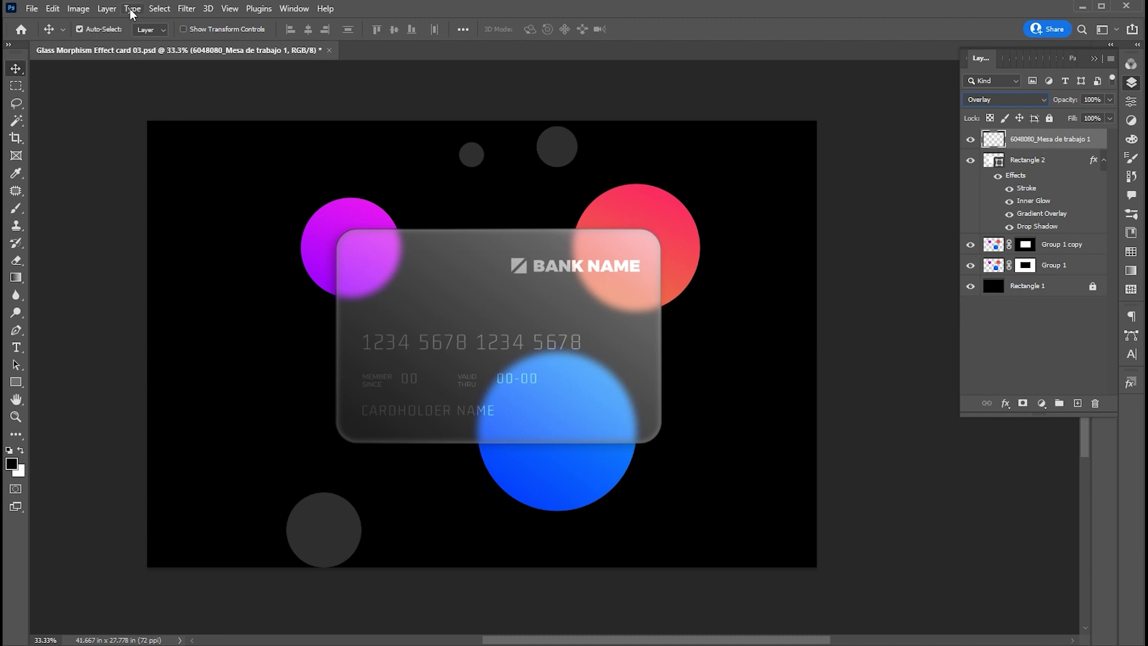
click(107, 8)
mouse_move(149, 23)
click(341, 146)
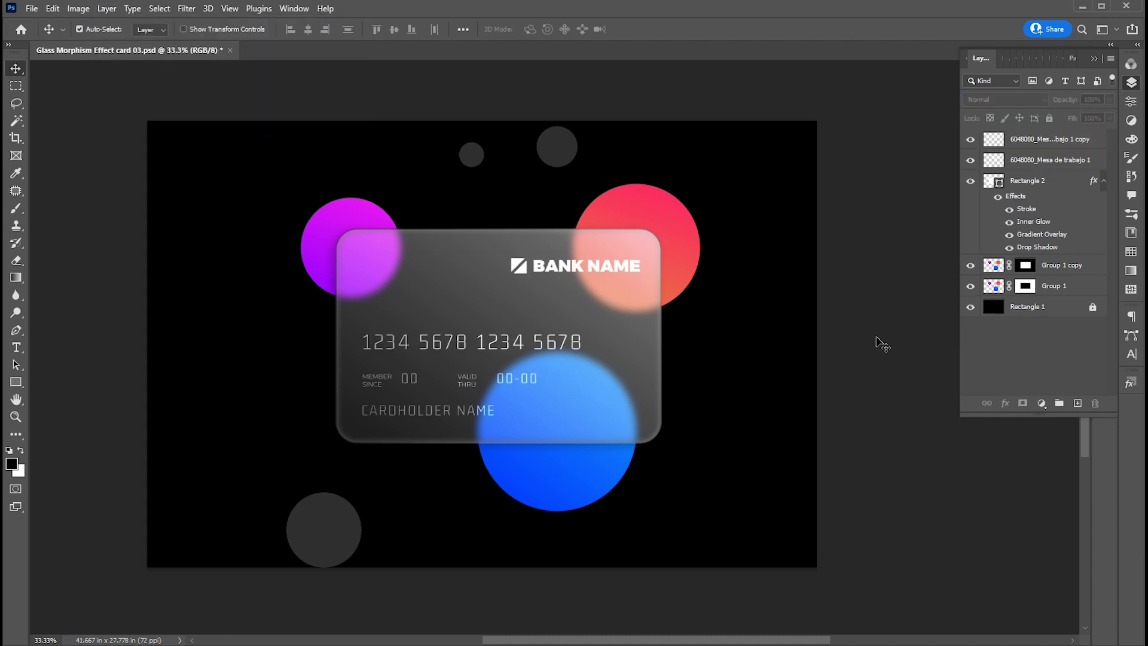
key(ctrl+plus)
key(ctrl+plus)
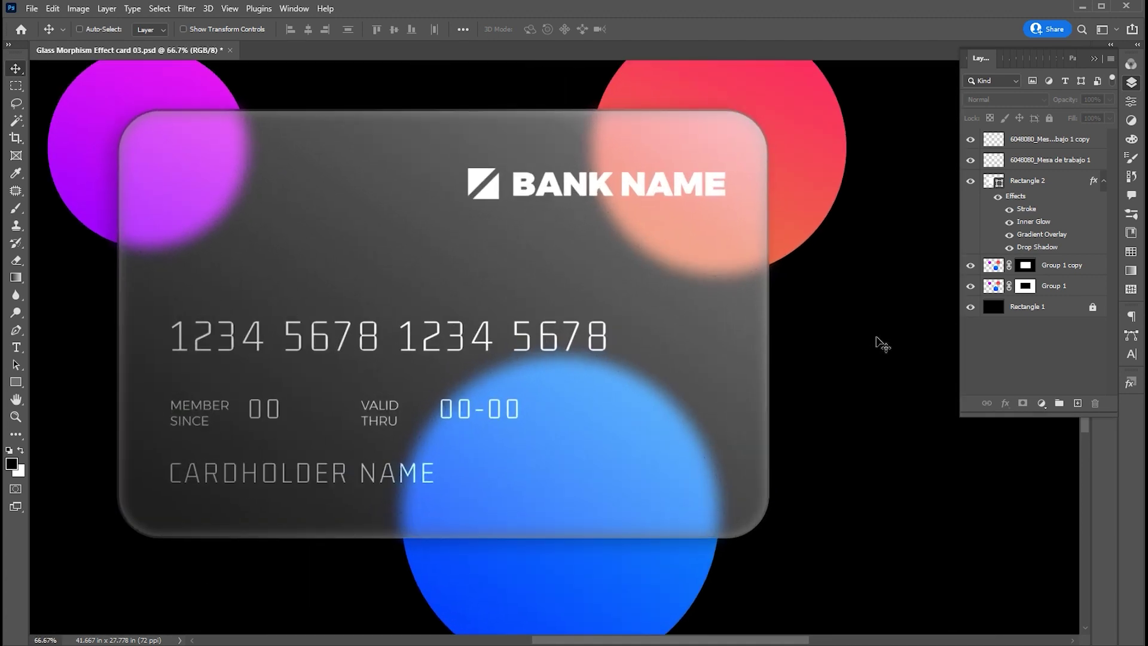
key(ctrl+0)
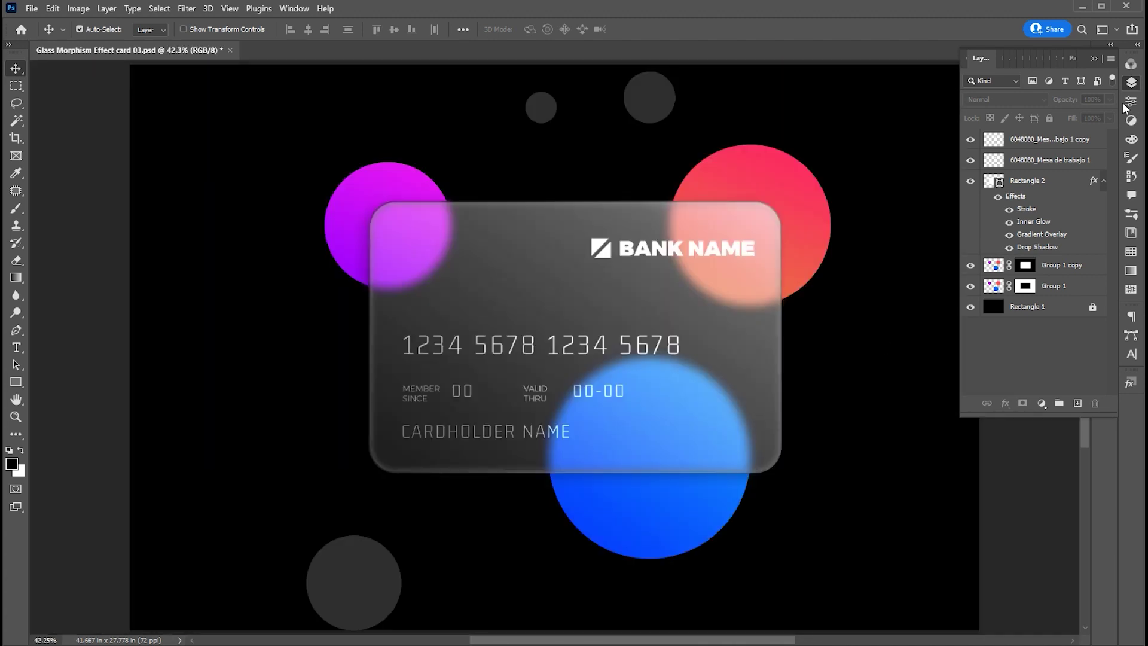
key(F7)
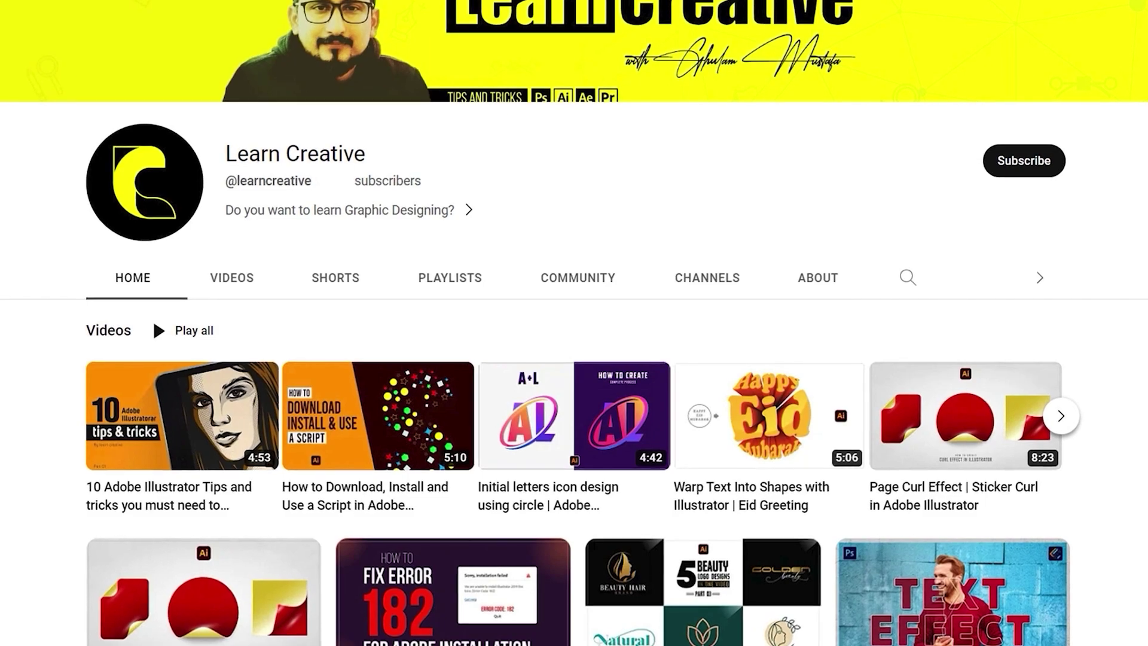